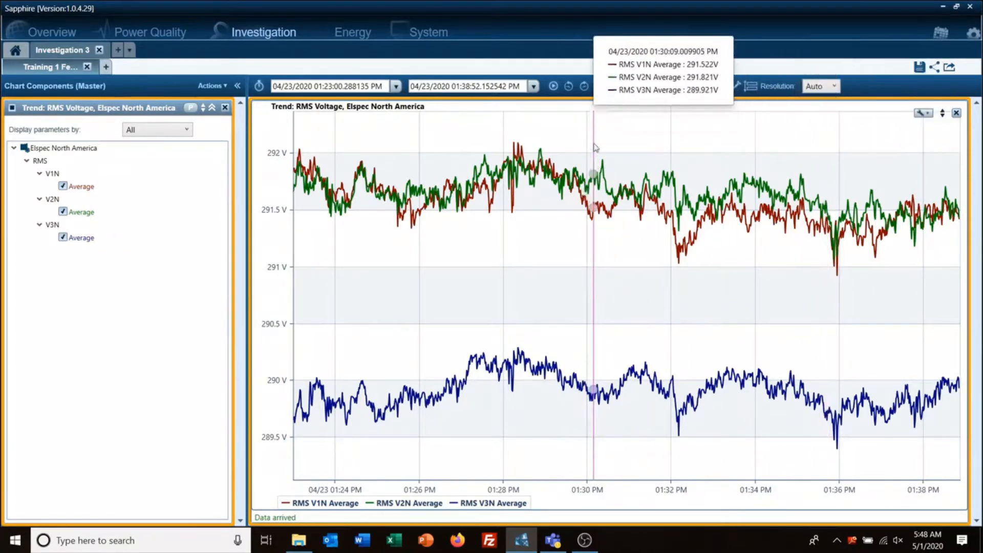
- Zoom the trend chart in to about 01:30:00–01:34:06 PM, and return to the previous time frame
{"action": "left_click_drag", "start_coordinate": [594, 147], "coordinate": [768, 168]}
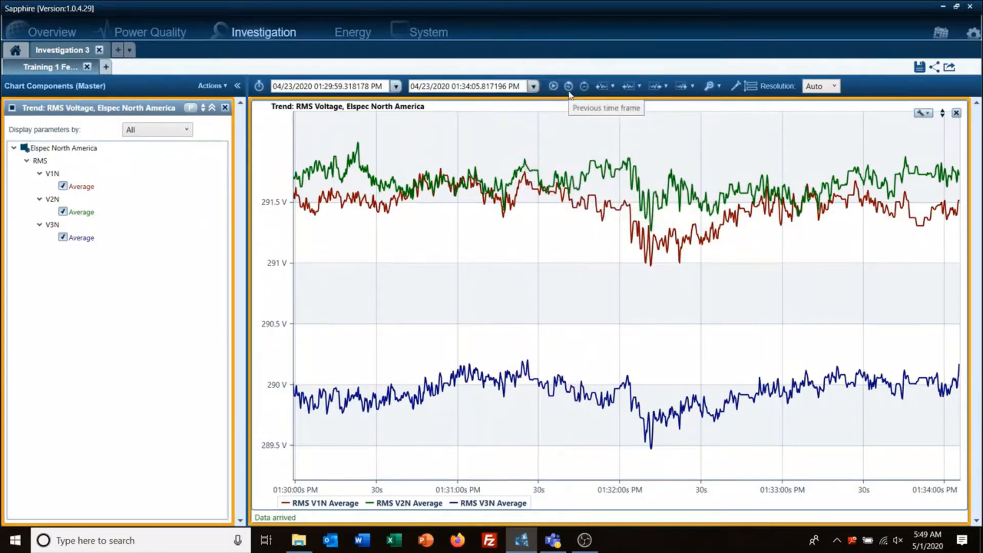
{"action": "left_click", "coordinate": [569, 93]}
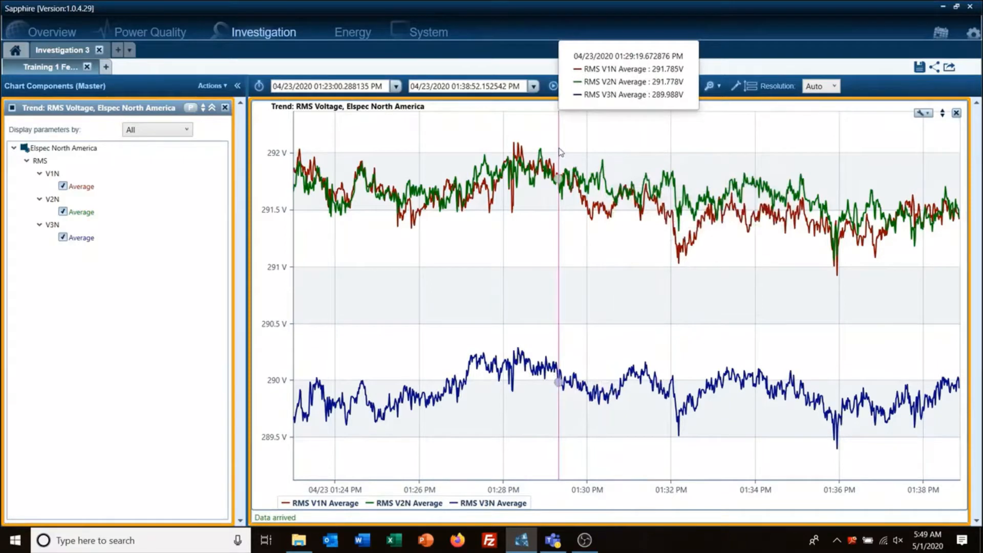
- Open the range of about 01:29:10–01:31:52 PM in a new chart tab, compare it with the original tab, and close it
{"action": "left_click_drag", "start_coordinate": [559, 152], "coordinate": [675, 156]}
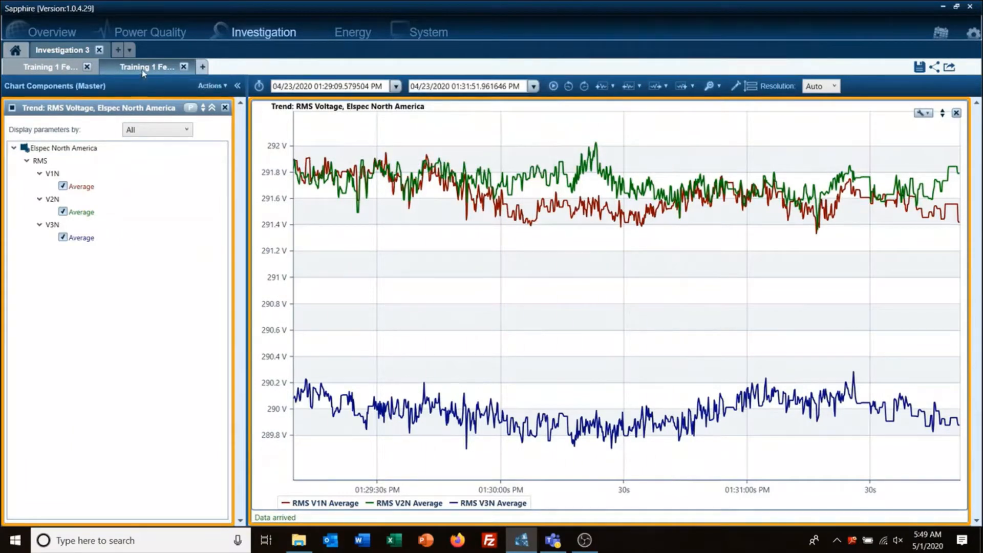
{"action": "left_click", "coordinate": [36, 69]}
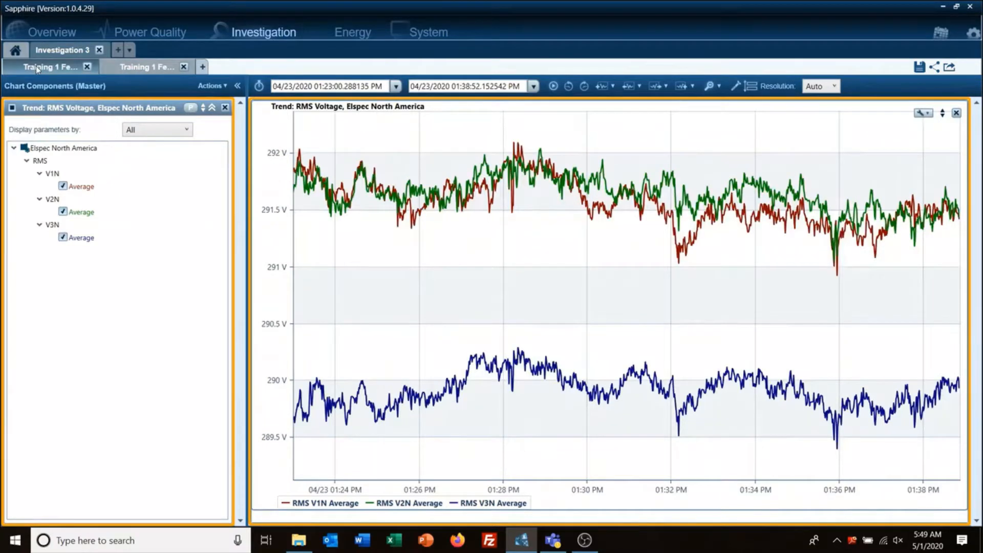
{"action": "left_click", "coordinate": [136, 71]}
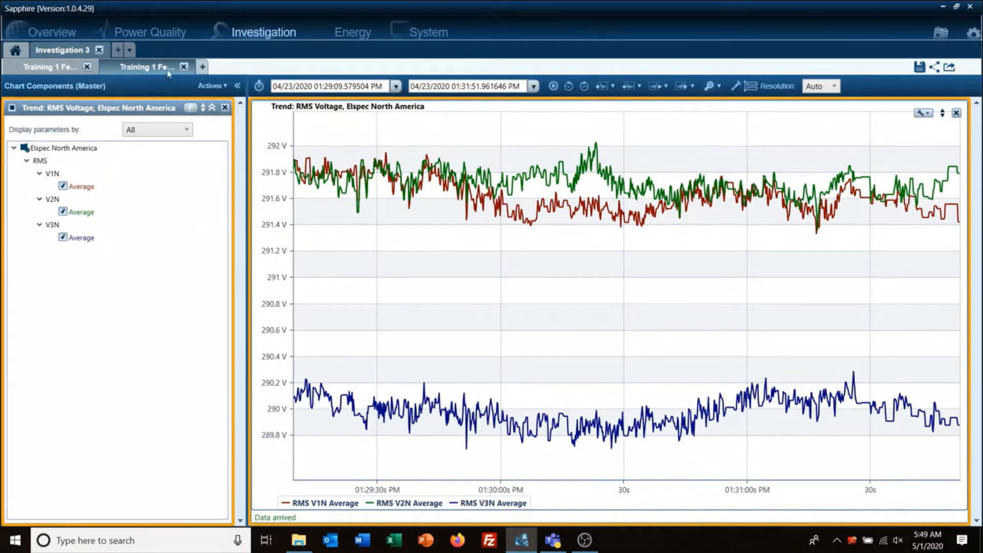
{"action": "left_click", "coordinate": [184, 67]}
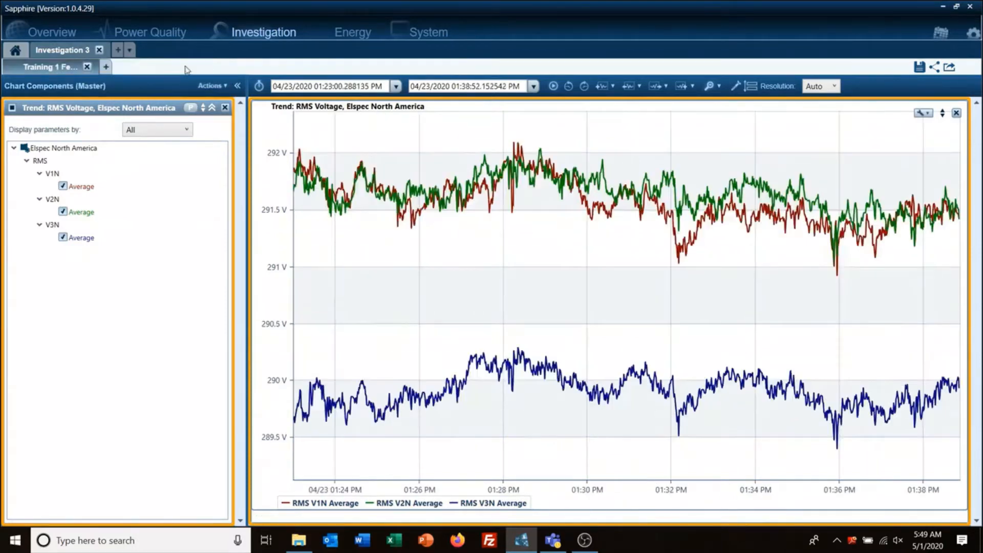
- Mark the interval from 01:26:00 PM to 01:28:00 PM on the chart to measure its duration, and clear the marking
{"action": "left_click", "coordinate": [412, 229]}
{"action": "left_click_drag", "start_coordinate": [425, 233], "coordinate": [512, 237]}
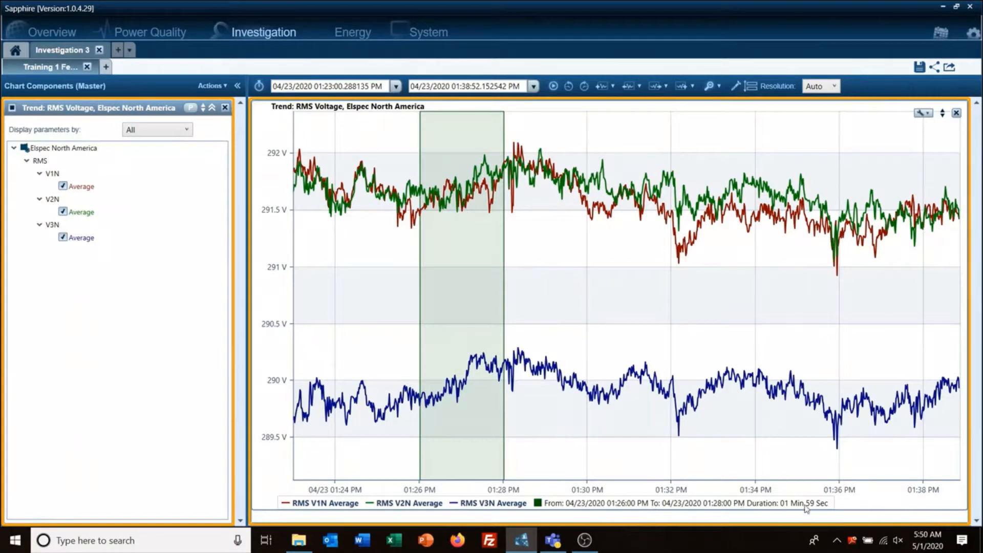
{"action": "left_click", "coordinate": [432, 284]}
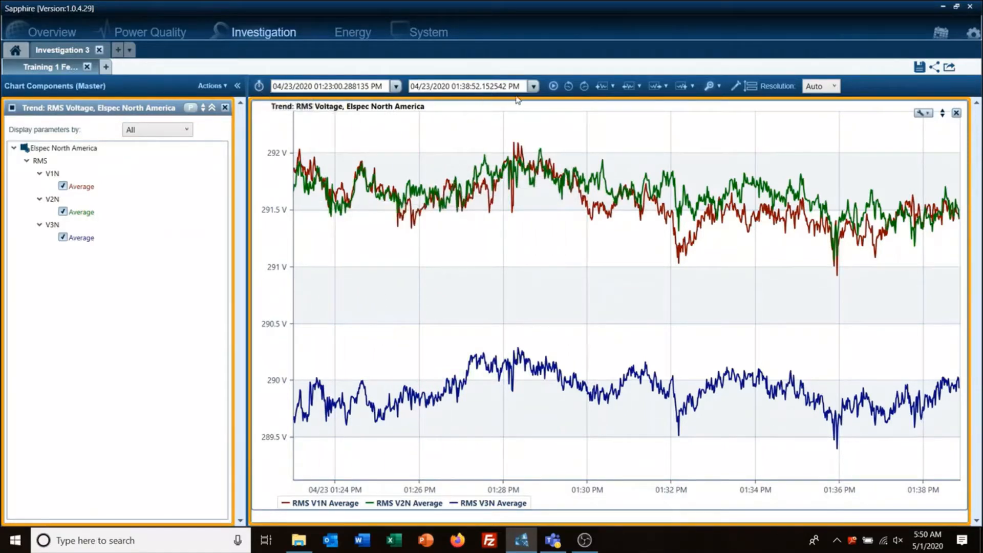
- Set the chart's start date to 04/22/2020 and reload the data for that time frame
{"action": "left_click", "coordinate": [396, 87]}
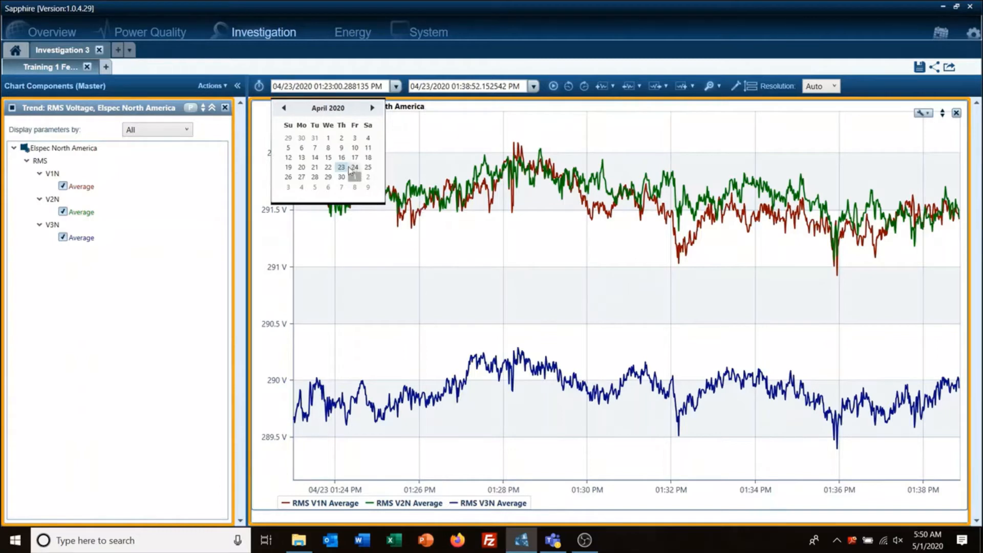
{"action": "left_click", "coordinate": [332, 168]}
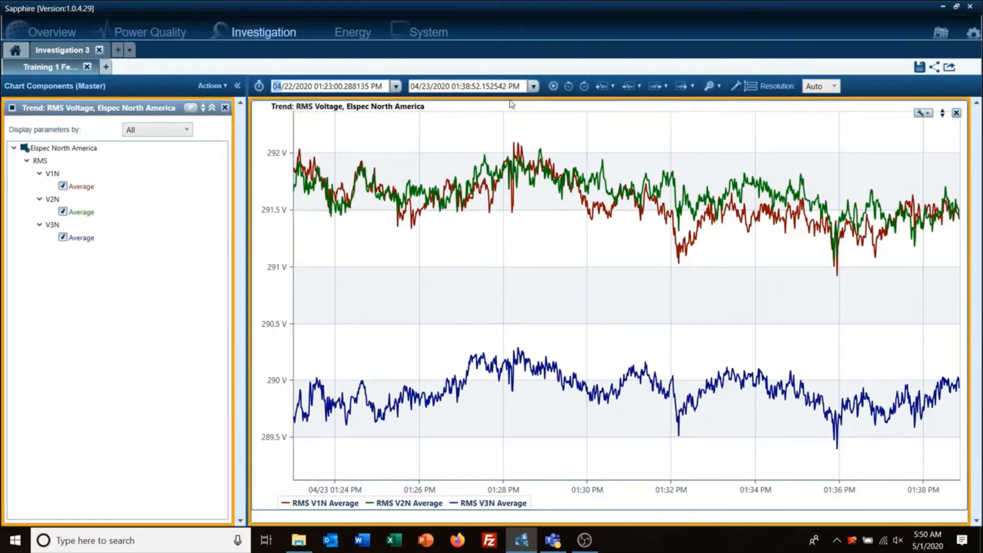
{"action": "left_click", "coordinate": [553, 86]}
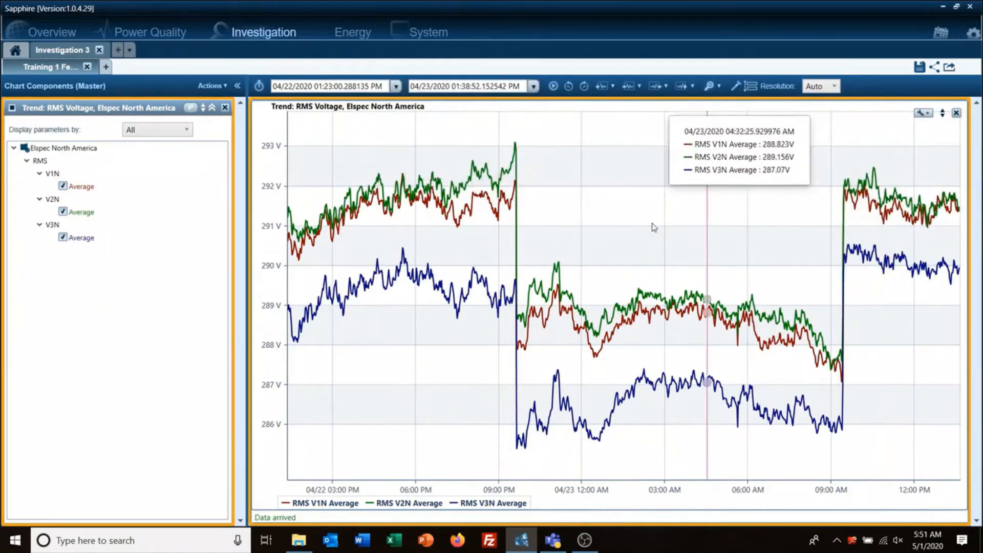
- Go back to the previous time frame, forward to the next one, and back again
{"action": "left_click", "coordinate": [569, 87]}
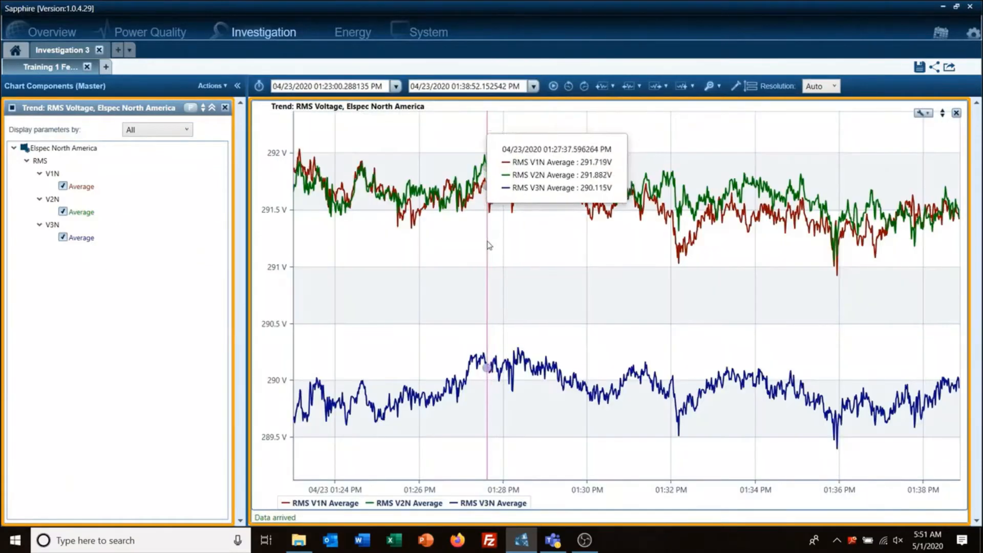
{"action": "left_click", "coordinate": [586, 87]}
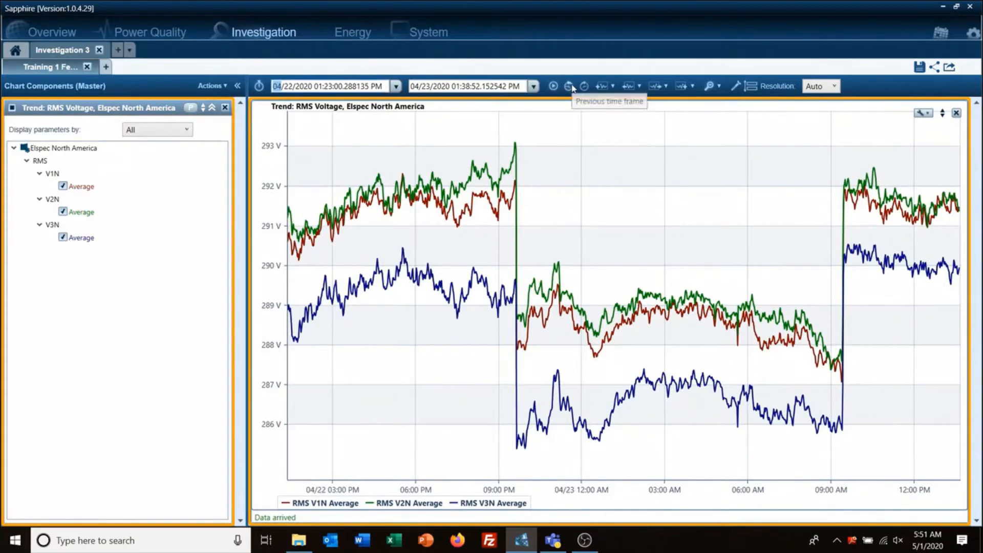
{"action": "left_click", "coordinate": [572, 87]}
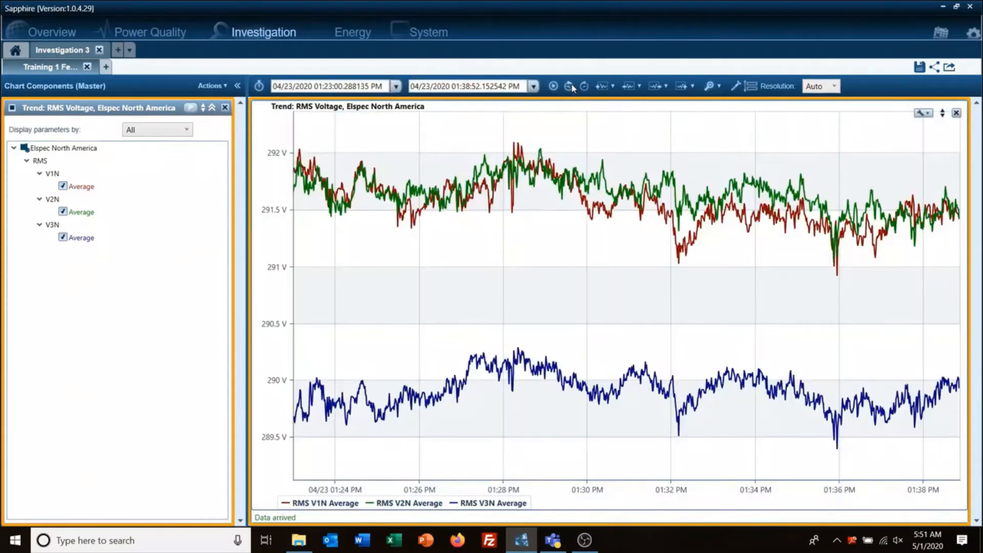
- Extend the time frame's start back by 1 minute twice, and zoom out to about 01:16:32–01:43:20 PM
{"action": "left_click", "coordinate": [613, 87]}
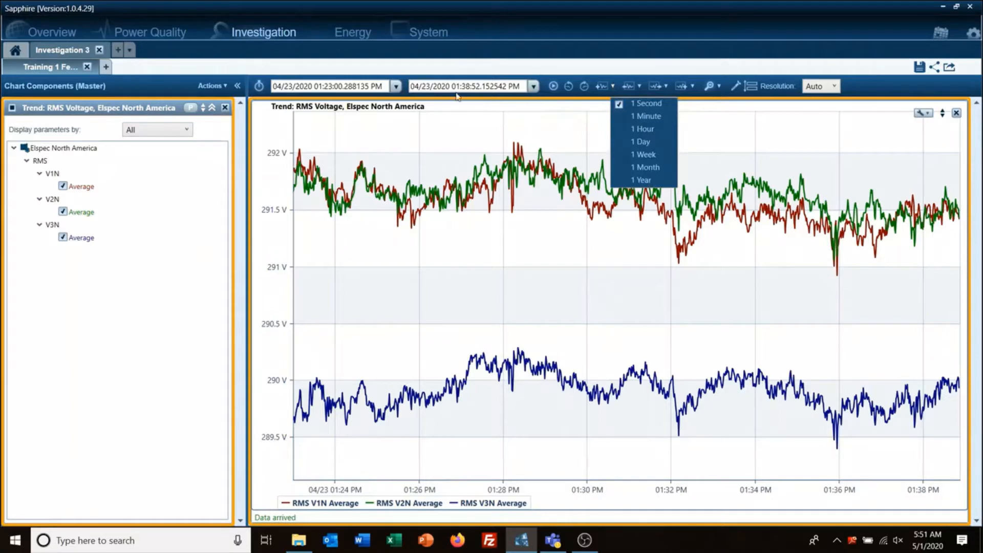
{"action": "left_click", "coordinate": [650, 117]}
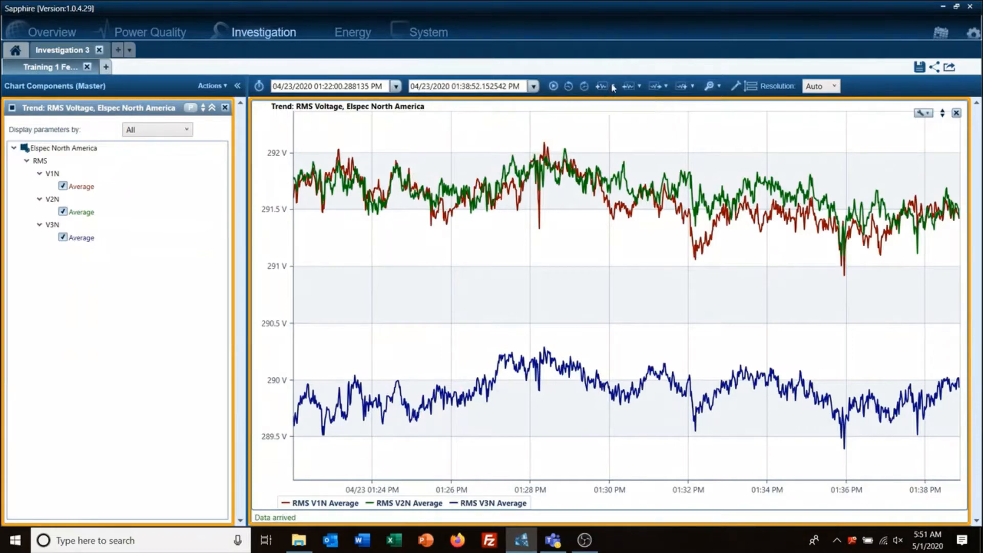
{"action": "left_click", "coordinate": [614, 87]}
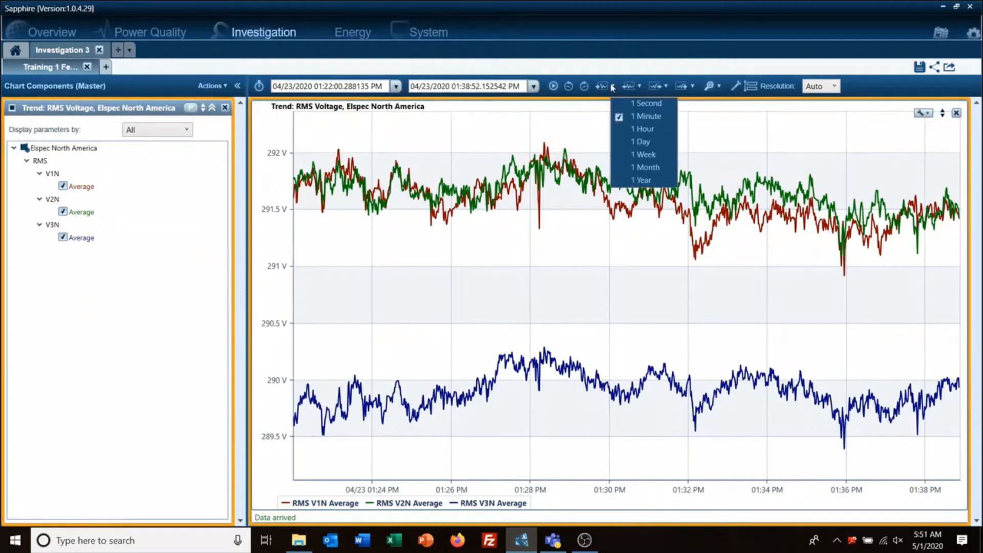
{"action": "left_click", "coordinate": [603, 86]}
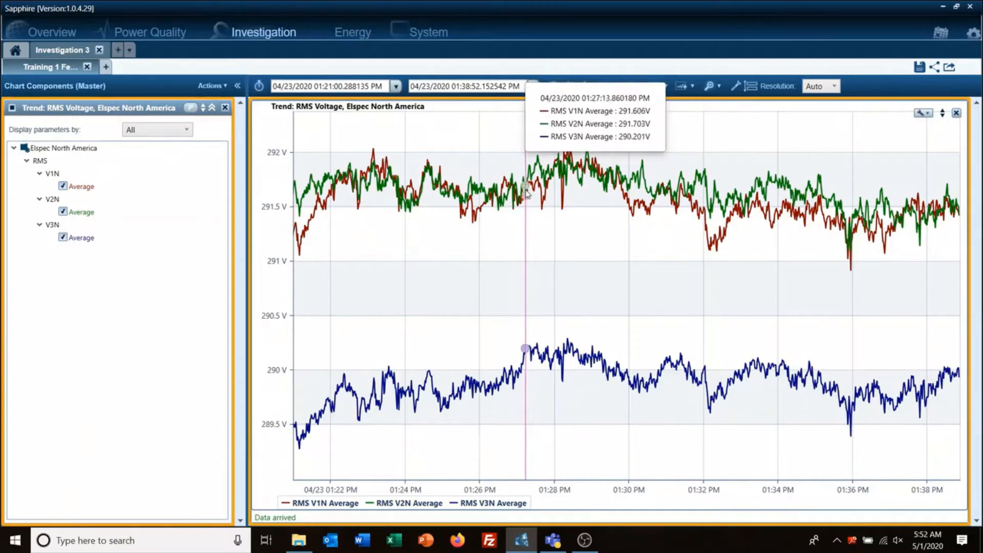
{"action": "left_click", "coordinate": [719, 87]}
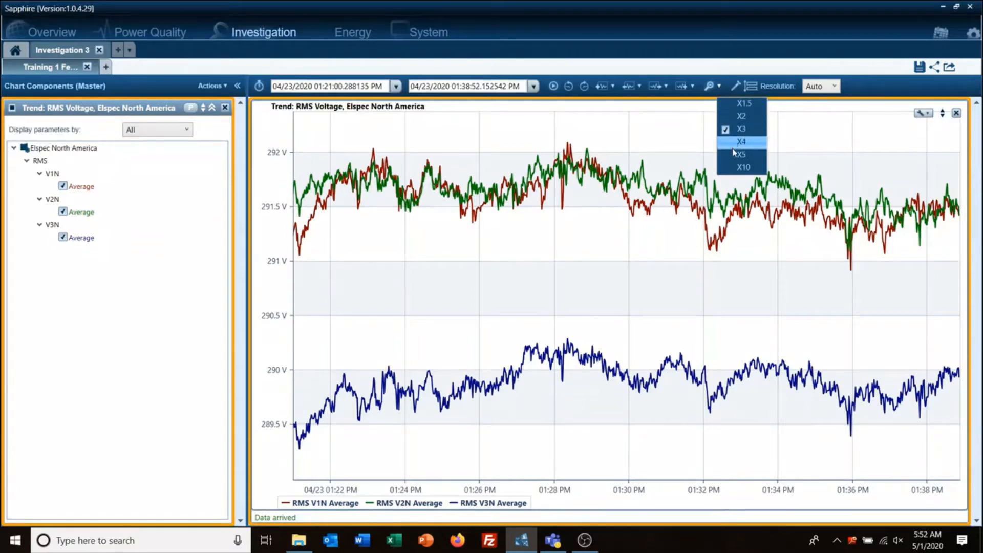
{"action": "left_click", "coordinate": [709, 86]}
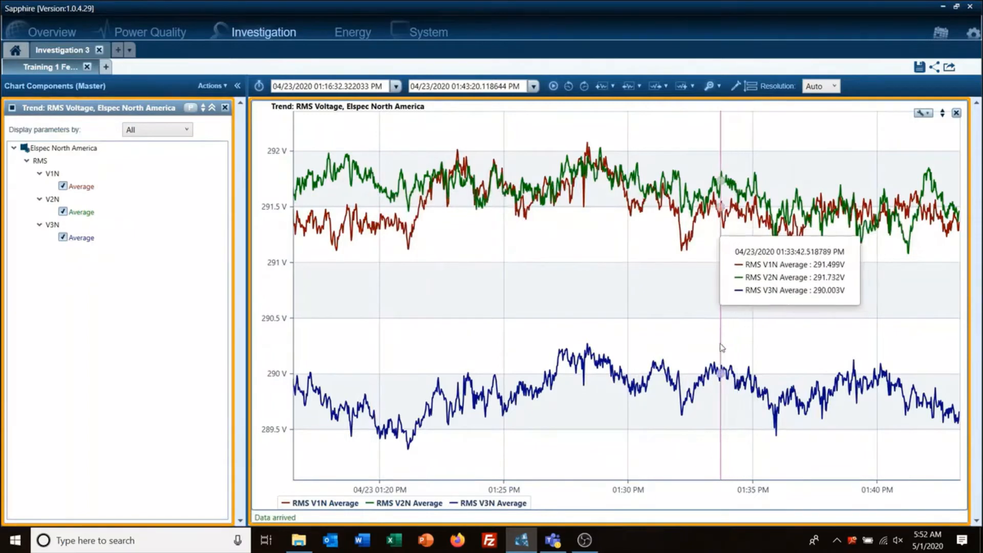
- Show the chart's vertical and horizontal scroll bars and try adjusting both axis ranges with them
{"action": "left_click", "coordinate": [750, 89]}
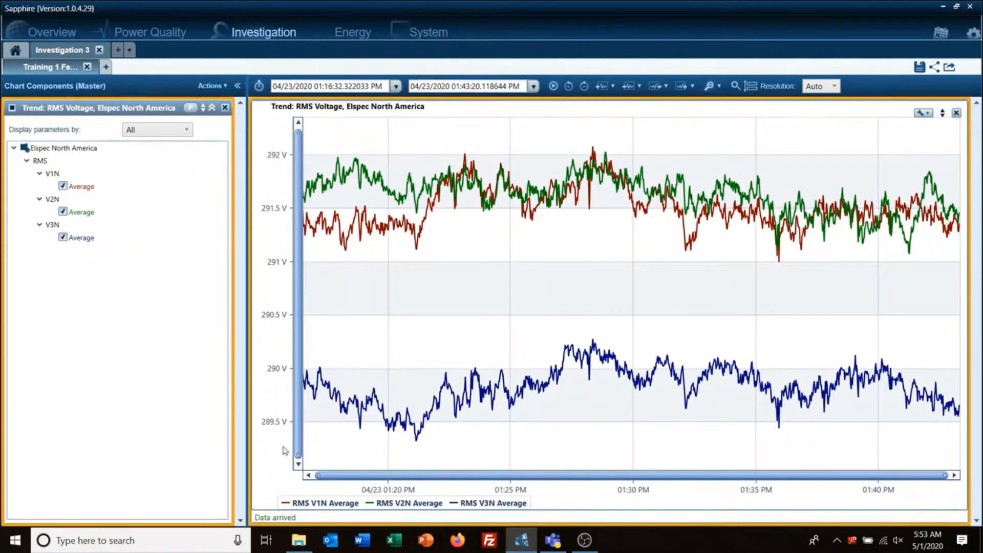
{"action": "mouse_move", "coordinate": [297, 454]}
{"action": "left_mouse_down"}
{"action": "mouse_move", "coordinate": [292, 217]}
{"action": "mouse_move", "coordinate": [297, 468]}
{"action": "left_mouse_up"}
{"action": "mouse_move", "coordinate": [944, 476]}
{"action": "left_mouse_down"}
{"action": "mouse_move", "coordinate": [788, 477]}
{"action": "mouse_move", "coordinate": [952, 478]}
{"action": "left_mouse_up"}
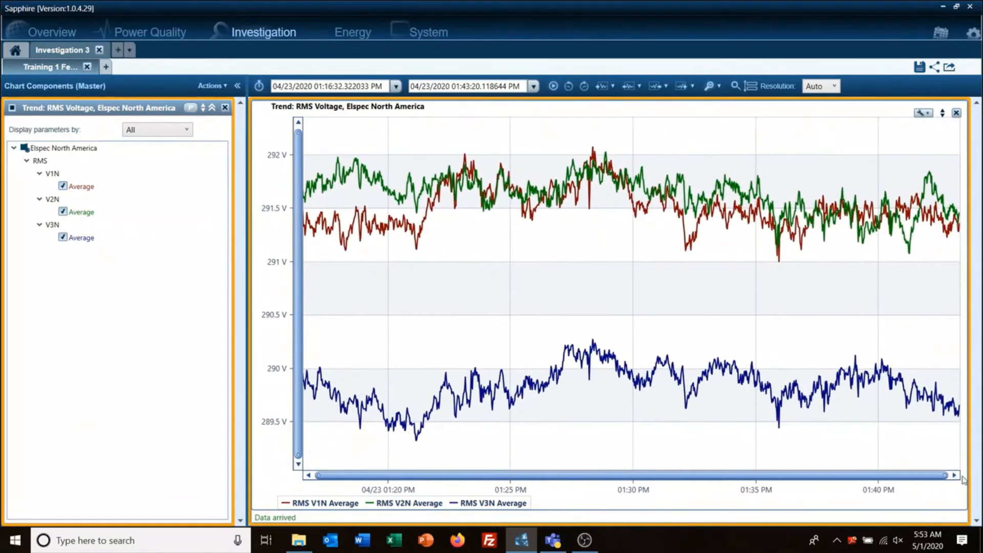
- Restore the region zoom mode, try zooming in on about 2 min 49 s around 01:33 PM, and return to the previous time frame
{"action": "left_click", "coordinate": [736, 86]}
{"action": "left_click_drag", "start_coordinate": [669, 141], "coordinate": [741, 158]}
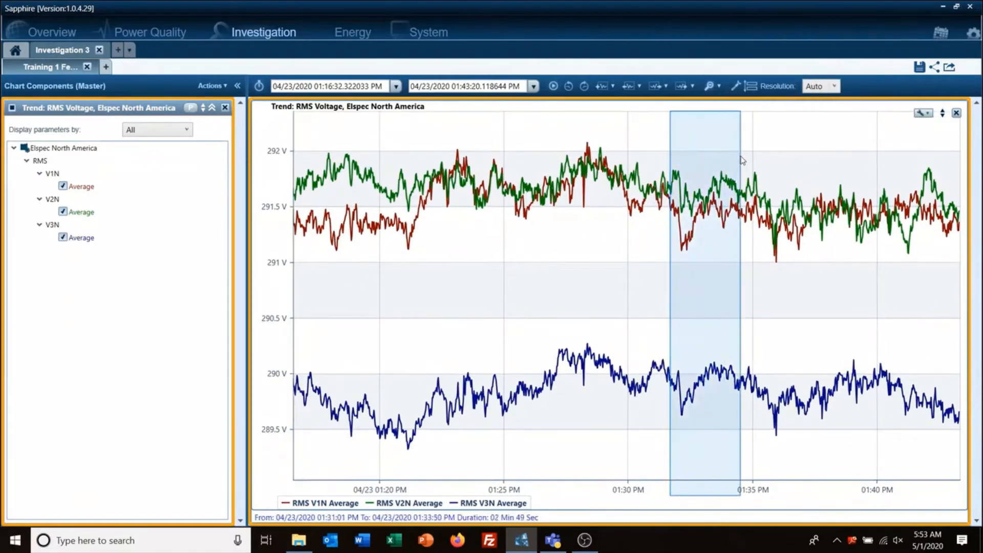
{"action": "left_click", "coordinate": [568, 86]}
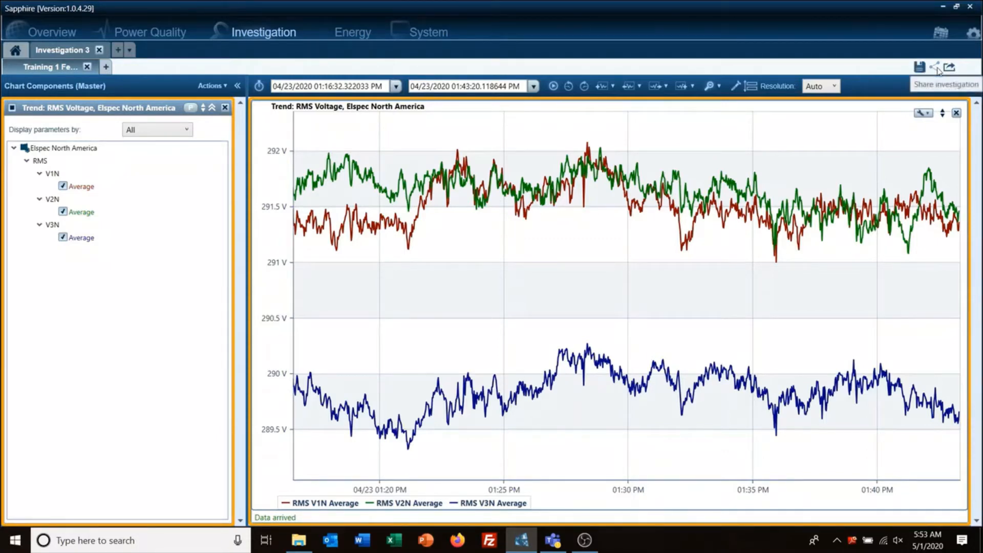
- Export the investigation to Word as "Investigation 3" in the Saphire Testing folder, replacing the existing file
{"action": "mouse_move", "coordinate": [860, 164]}
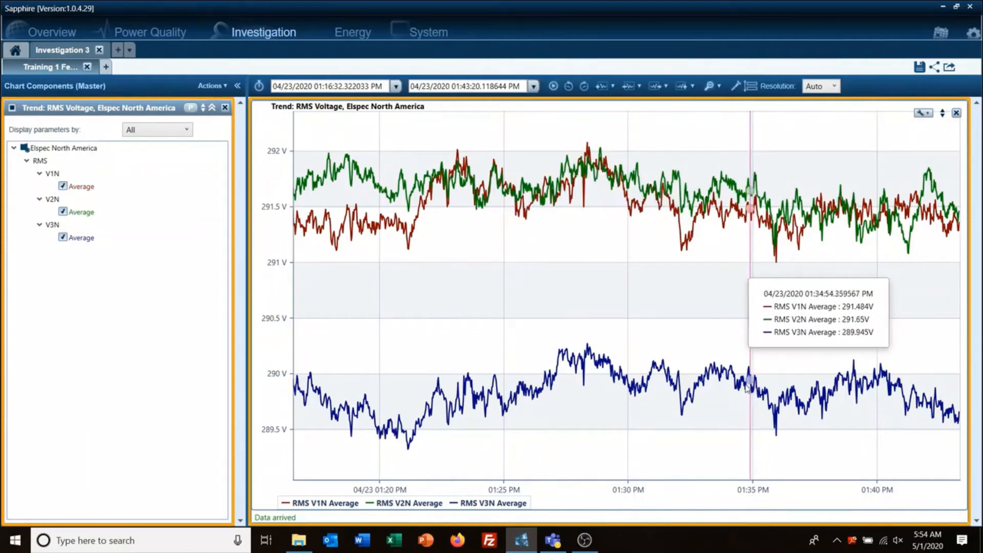
{"action": "left_click", "coordinate": [953, 70]}
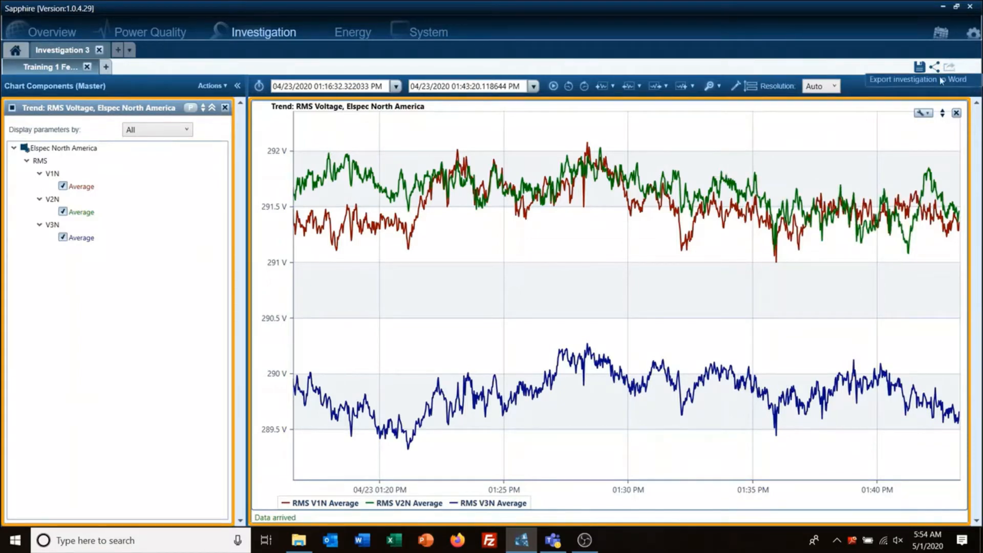
{"action": "left_click", "coordinate": [899, 82]}
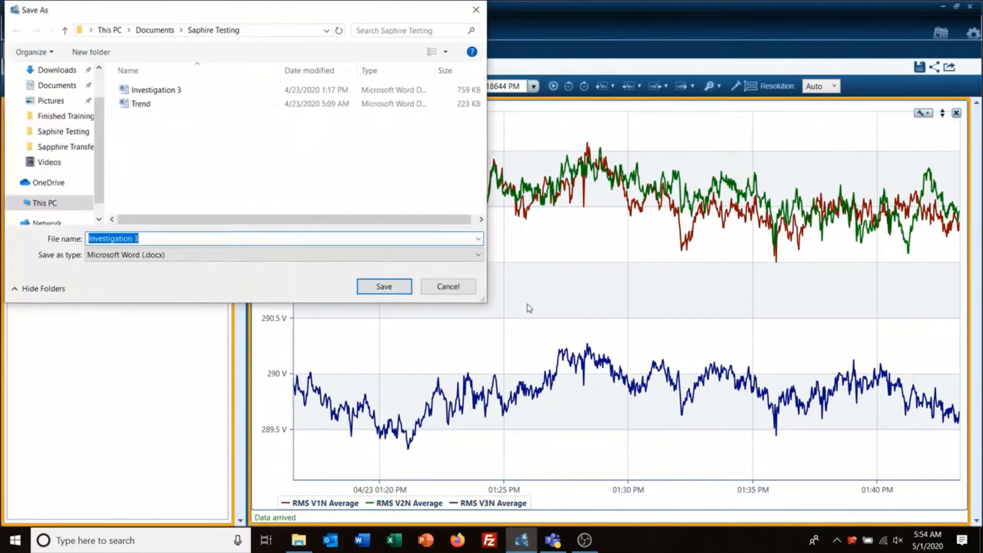
{"action": "left_click", "coordinate": [383, 286]}
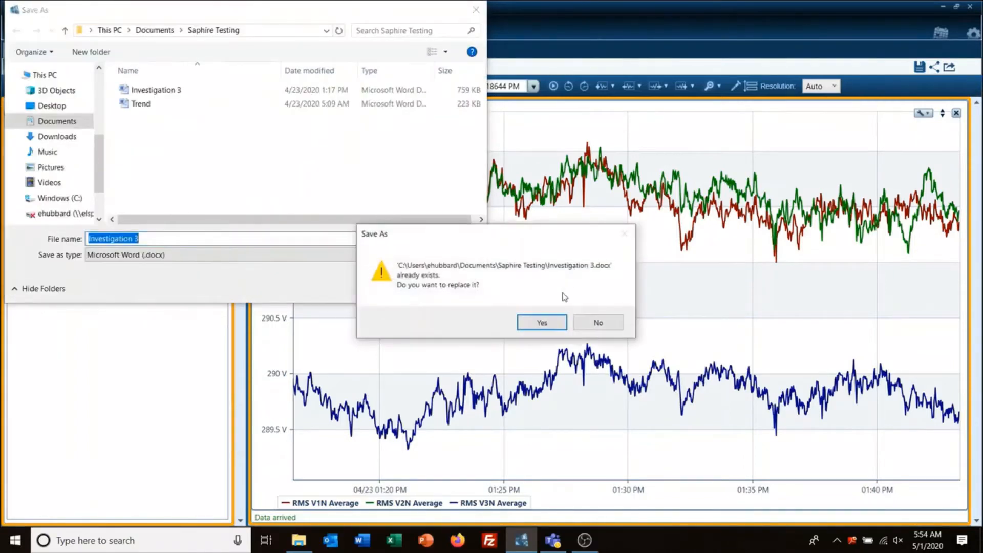
{"action": "left_click", "coordinate": [542, 322]}
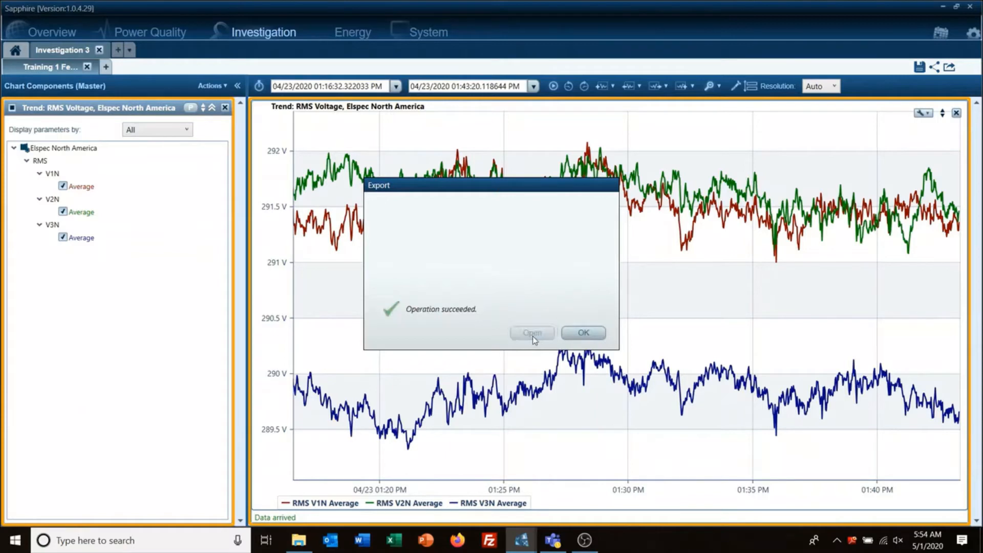
- Open the exported Word report, review its pages through the chart, parameter table and notes, and close it
{"action": "left_click", "coordinate": [532, 333]}
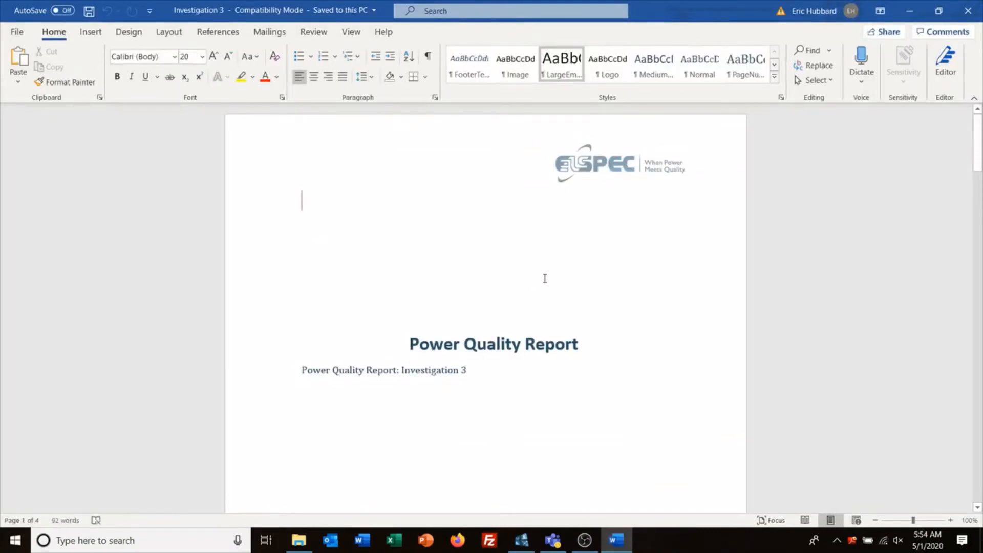
{"action": "scroll", "coordinate": [544, 278], "scroll_direction": "down", "scroll_amount": 5}
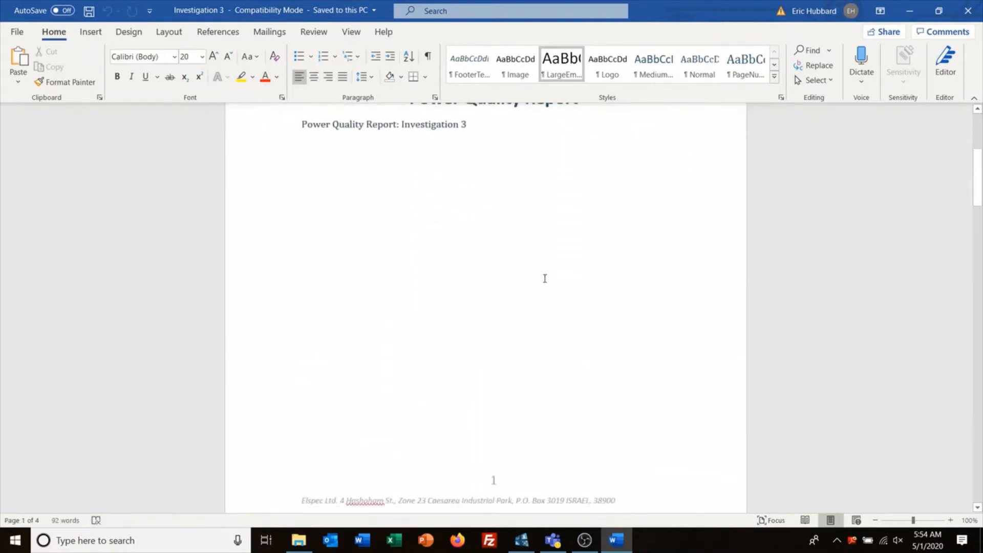
{"action": "scroll", "coordinate": [545, 278], "scroll_direction": "down", "scroll_amount": 4}
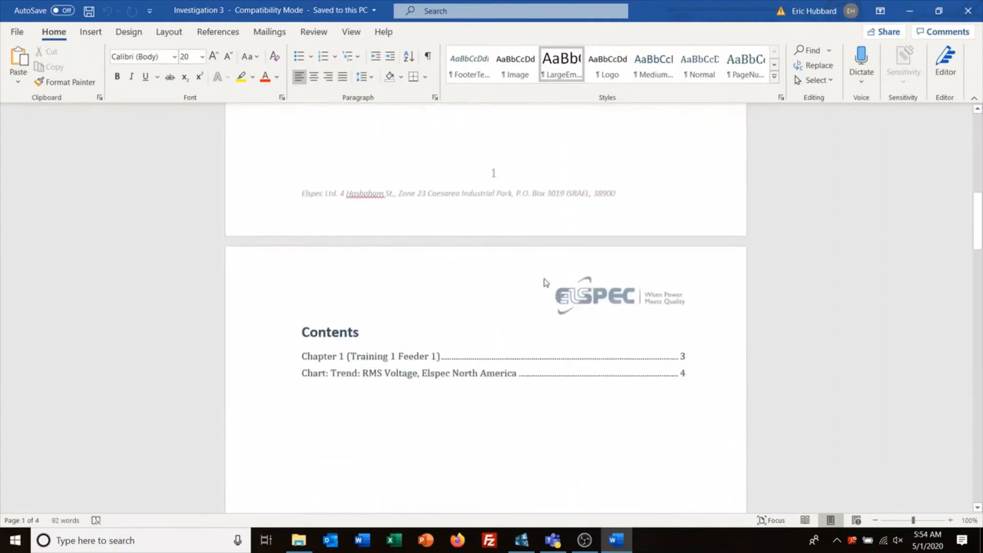
{"action": "scroll", "coordinate": [543, 279], "scroll_direction": "down", "scroll_amount": 8}
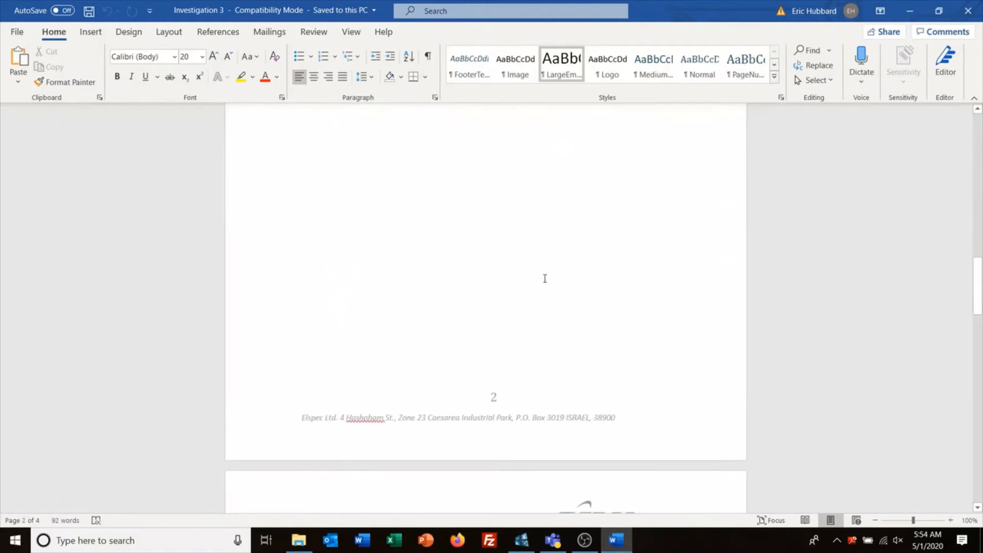
{"action": "scroll", "coordinate": [545, 278], "scroll_direction": "down", "scroll_amount": 5}
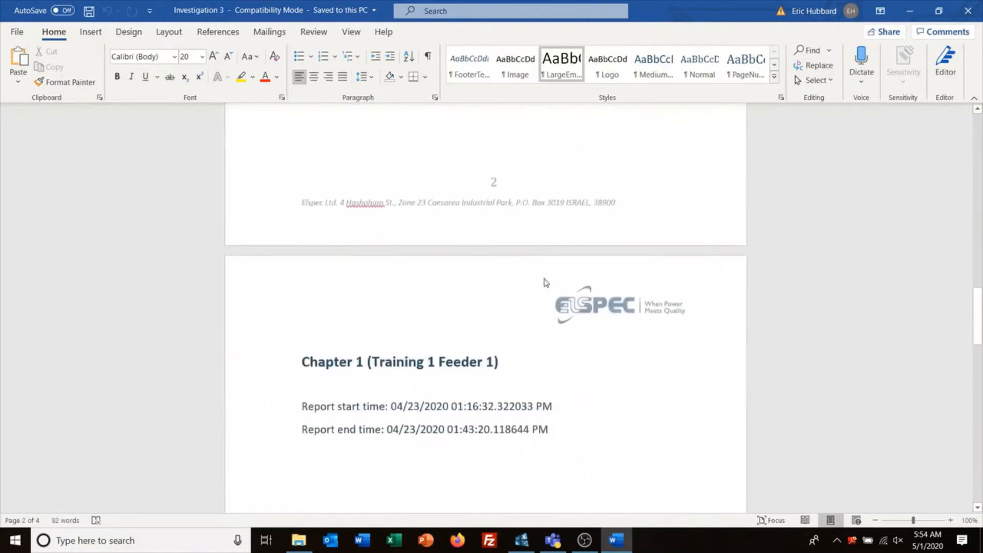
{"action": "scroll", "coordinate": [545, 279], "scroll_direction": "down", "scroll_amount": 11}
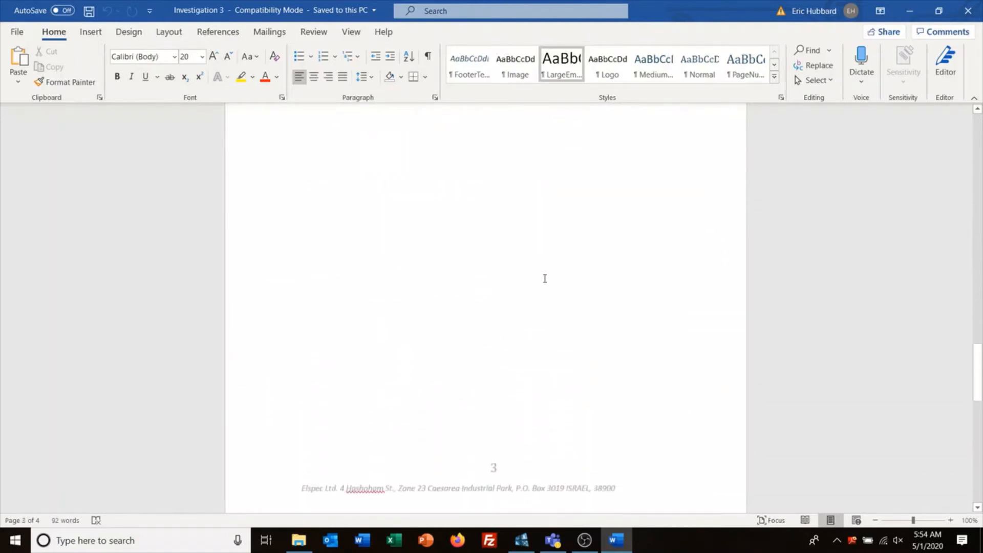
{"action": "left_click_drag", "start_coordinate": [980, 402], "coordinate": [980, 466]}
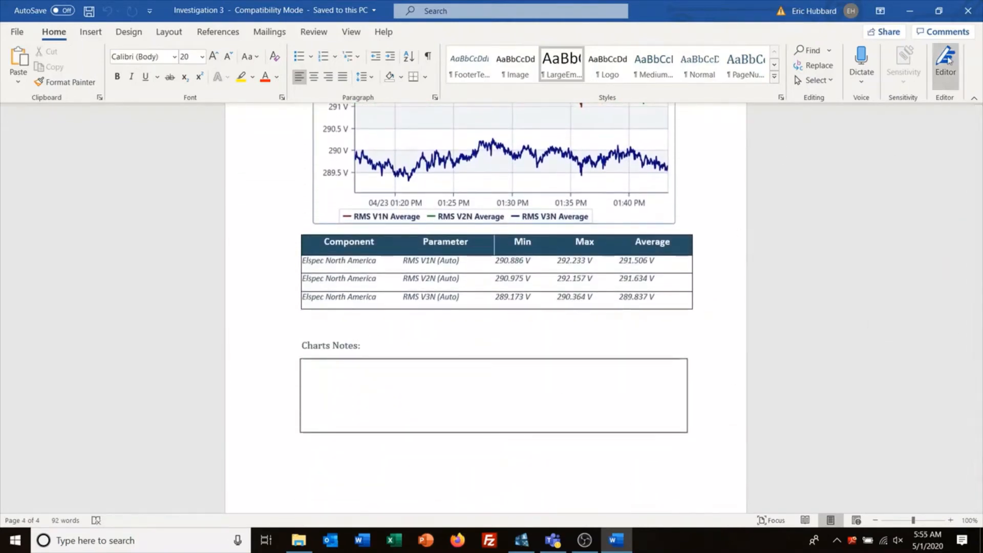
{"action": "left_click", "coordinate": [969, 10]}
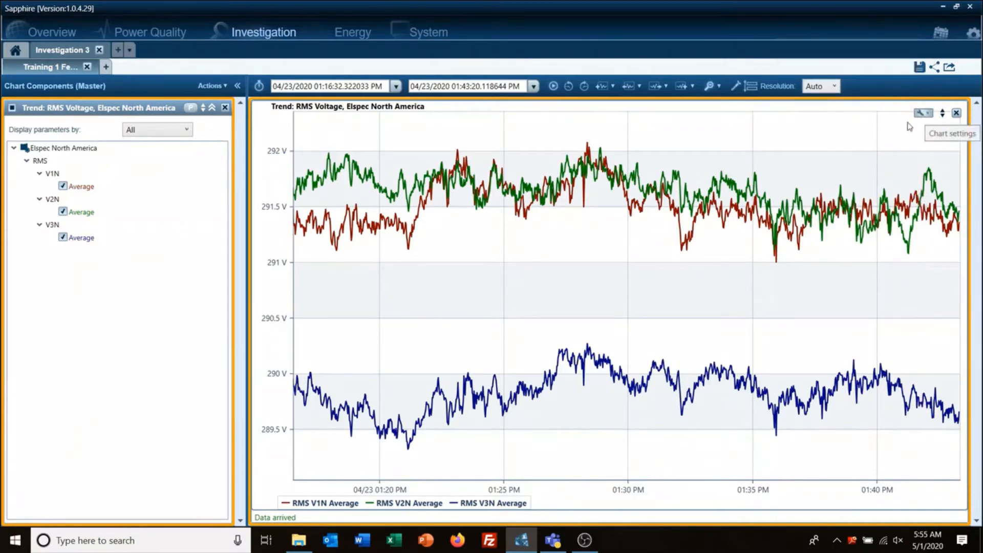
- Add a trend chart of average RMS current for phases I1, I2 and I3 of Elspec North America
{"action": "left_click", "coordinate": [213, 86]}
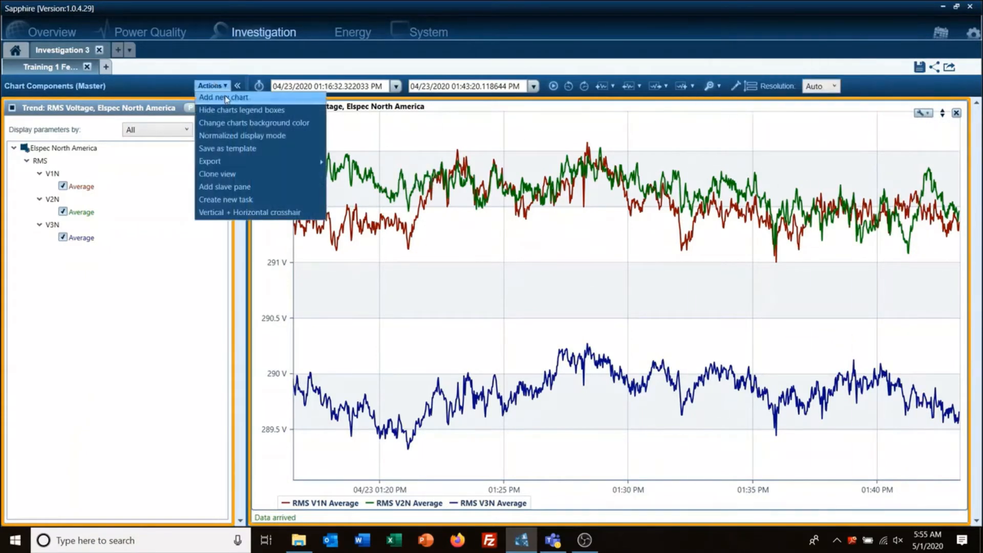
{"action": "left_click", "coordinate": [224, 98]}
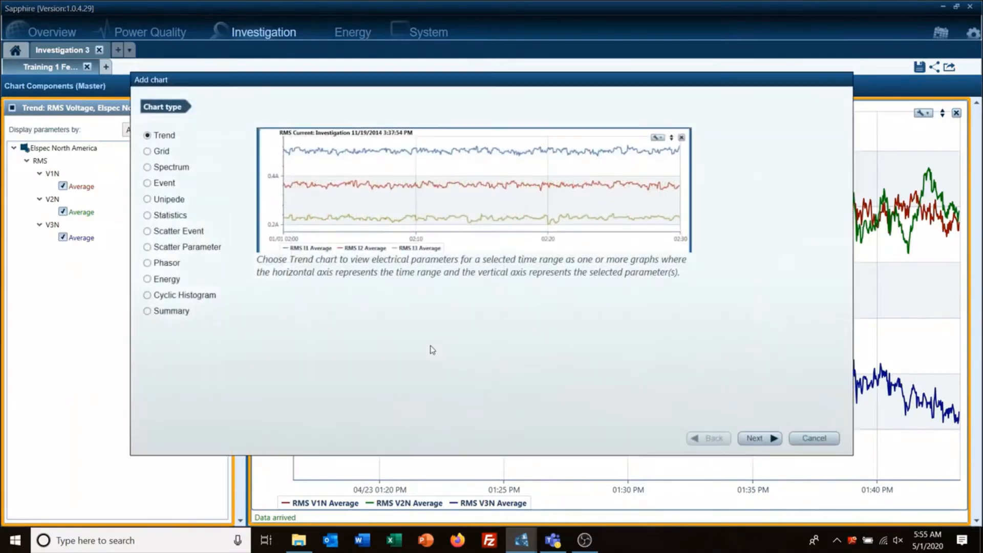
{"action": "left_click", "coordinate": [759, 439]}
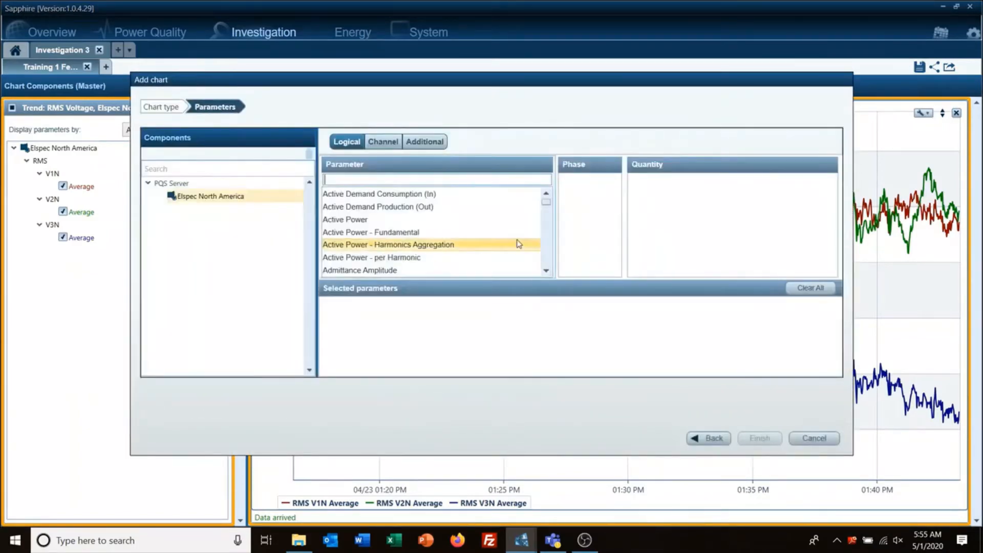
{"action": "type", "text": "rm"}
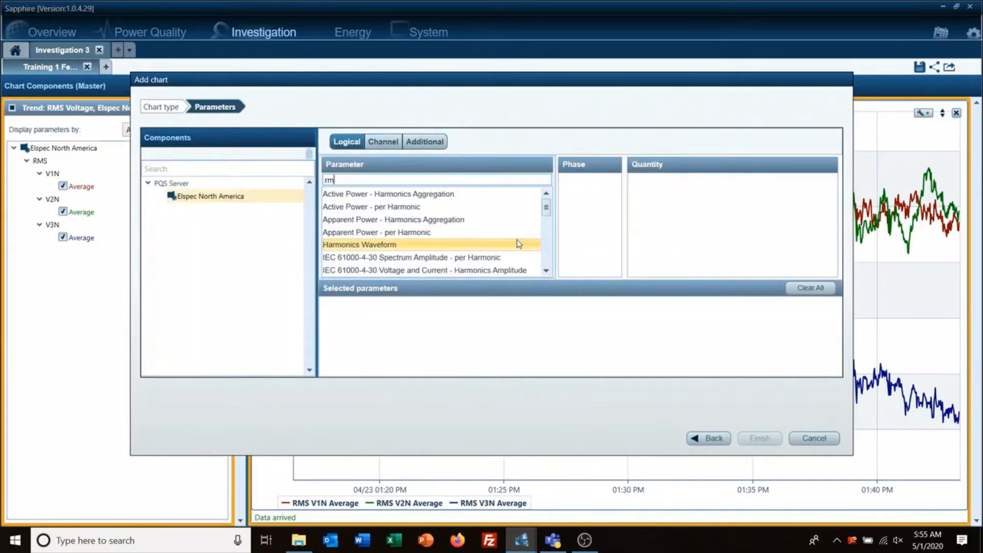
{"action": "type", "text": "s"}
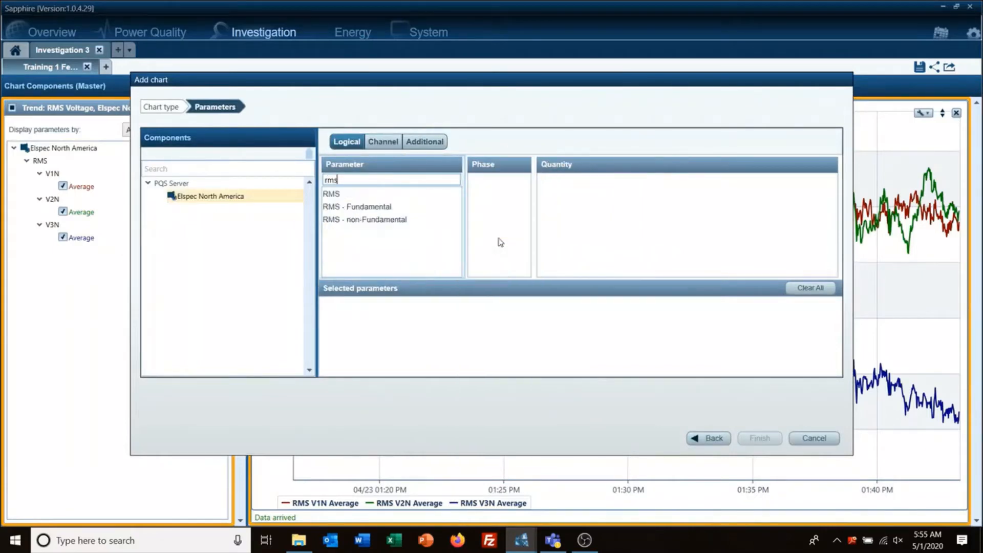
{"action": "left_click", "coordinate": [402, 195]}
{"action": "left_click", "coordinate": [483, 268]}
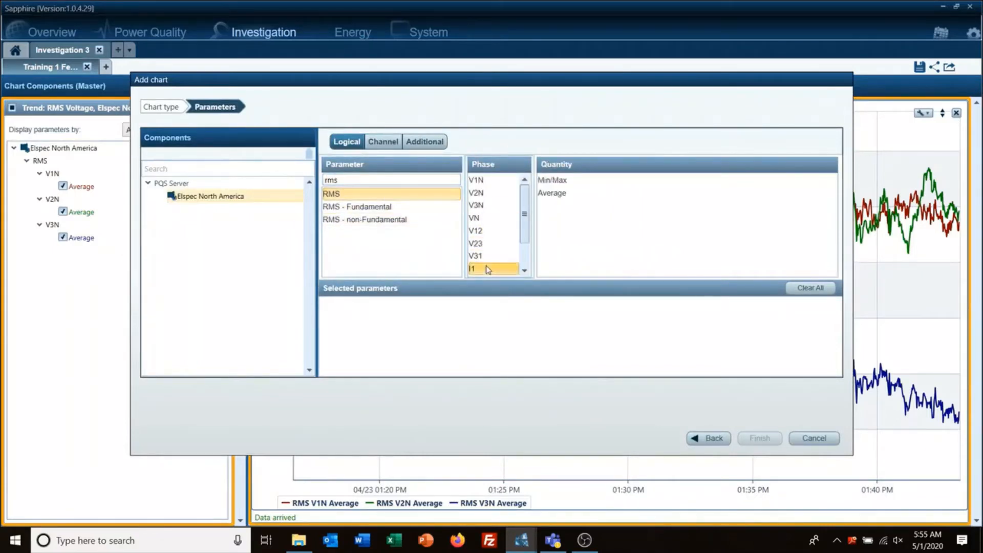
{"action": "scroll", "coordinate": [484, 261], "scroll_direction": "down", "scroll_amount": 1}
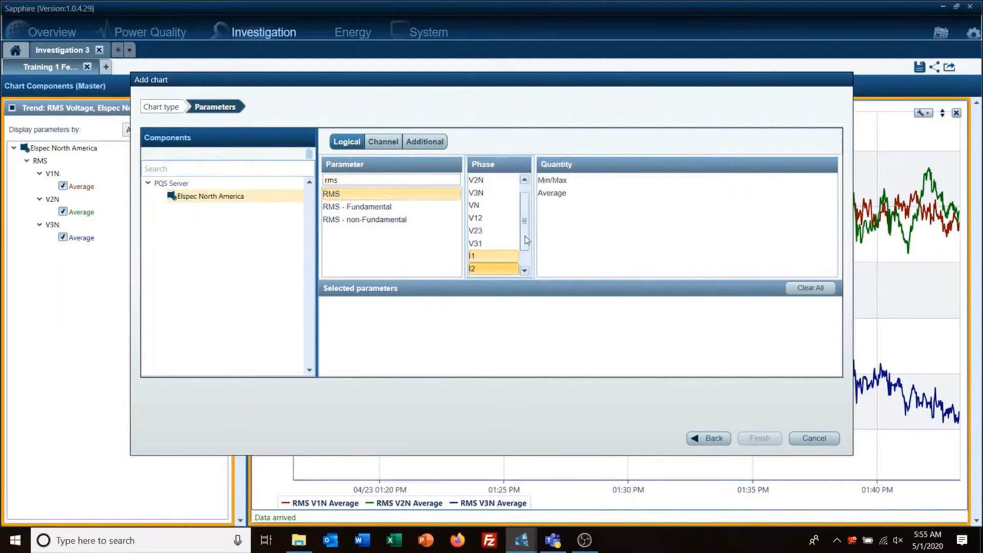
{"action": "left_click_drag", "start_coordinate": [524, 238], "coordinate": [525, 254]}
{"action": "left_click", "coordinate": [499, 256], "text": "ctrl"}
{"action": "left_click", "coordinate": [586, 200]}
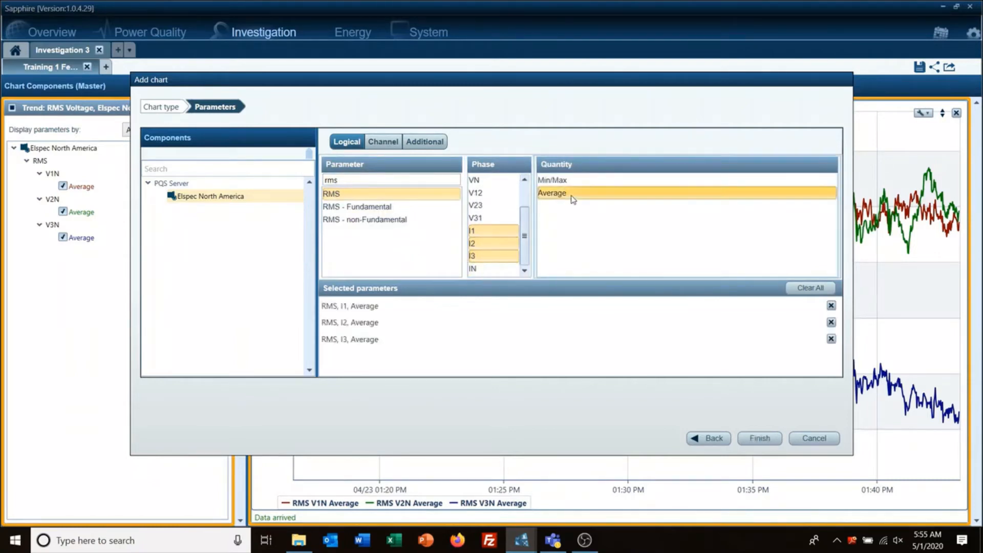
{"action": "left_click", "coordinate": [760, 438]}
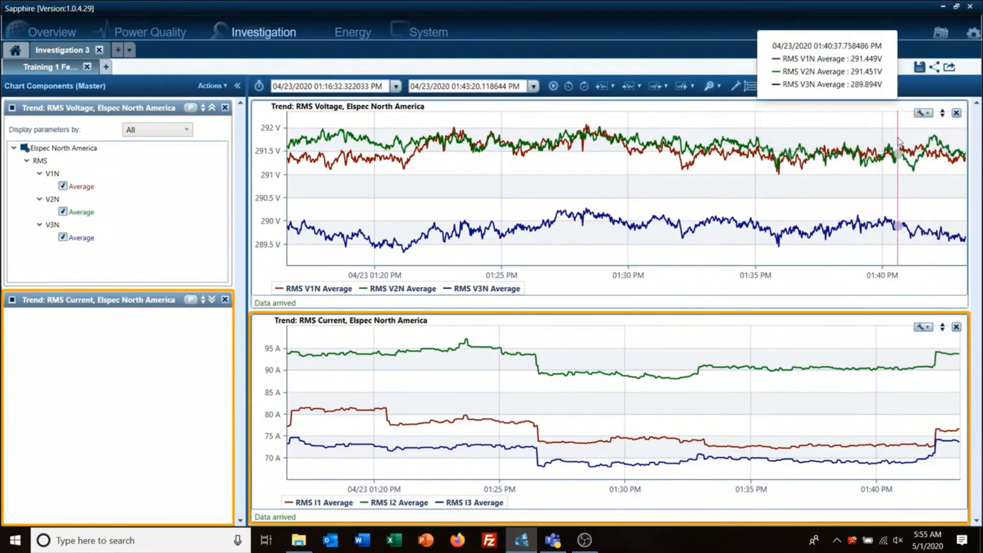
- Hide the RMS voltage chart's legend box and show it again
{"action": "left_click", "coordinate": [930, 115]}
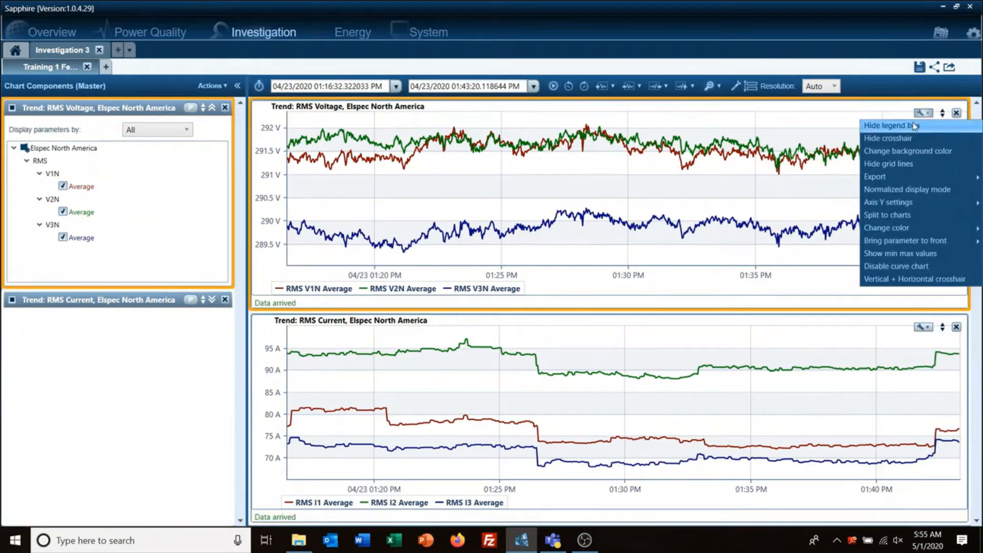
{"action": "left_click", "coordinate": [914, 126]}
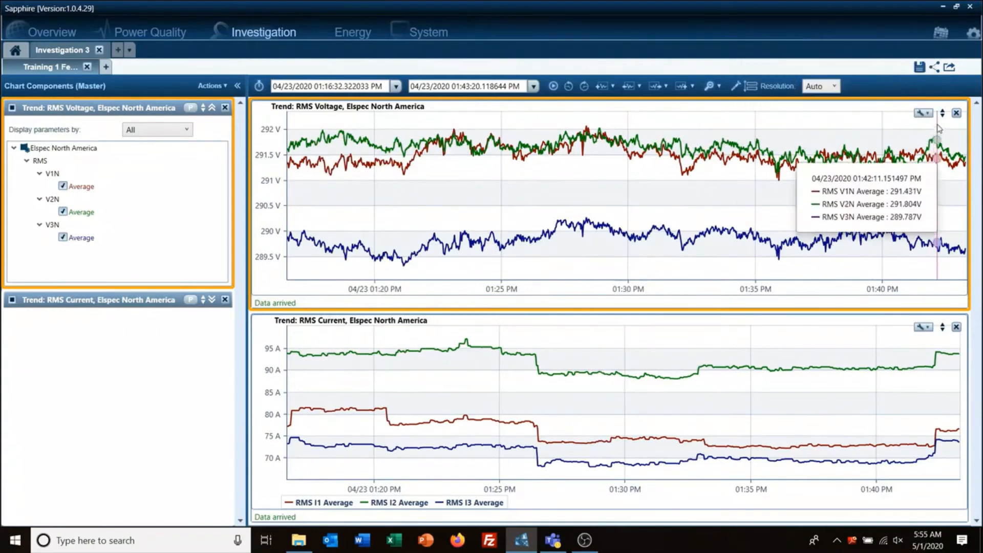
{"action": "left_click", "coordinate": [926, 113]}
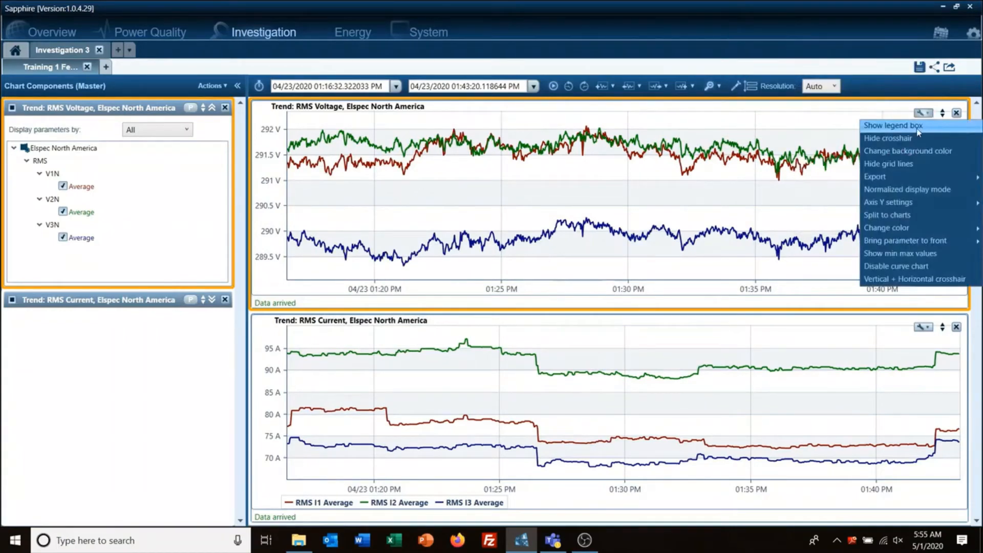
{"action": "left_click", "coordinate": [919, 132]}
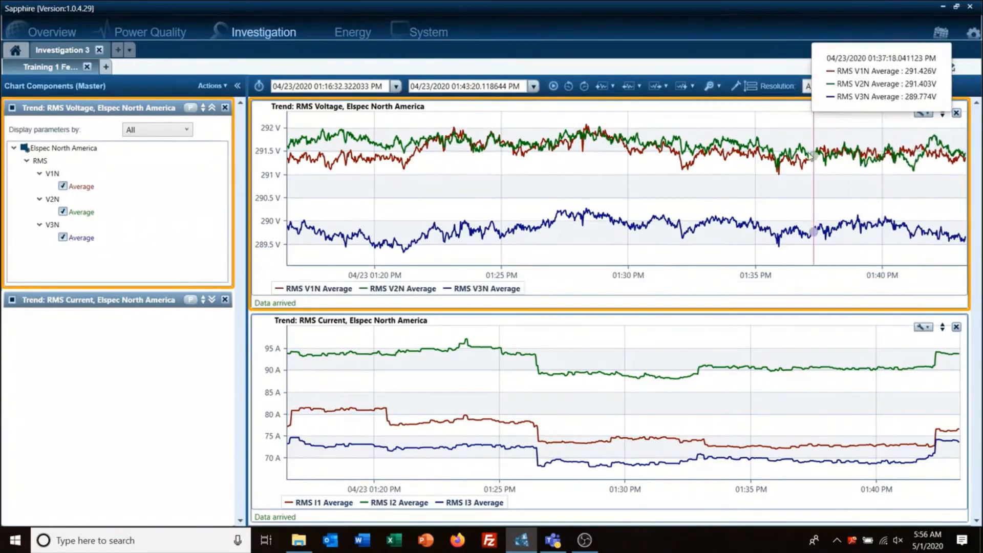
- Remove the RMS current chart from the investigation
{"action": "left_click", "coordinate": [956, 327]}
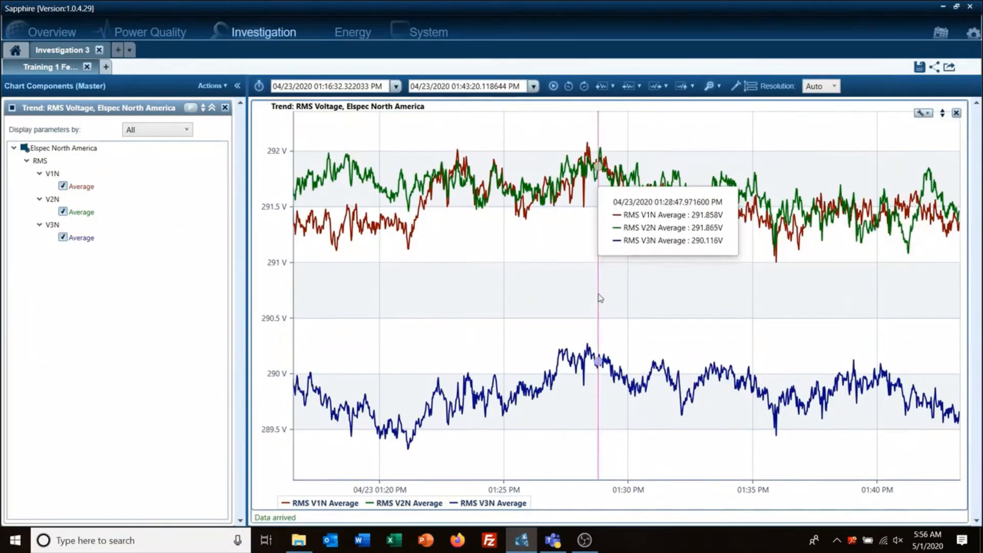
{"action": "left_click", "coordinate": [925, 113]}
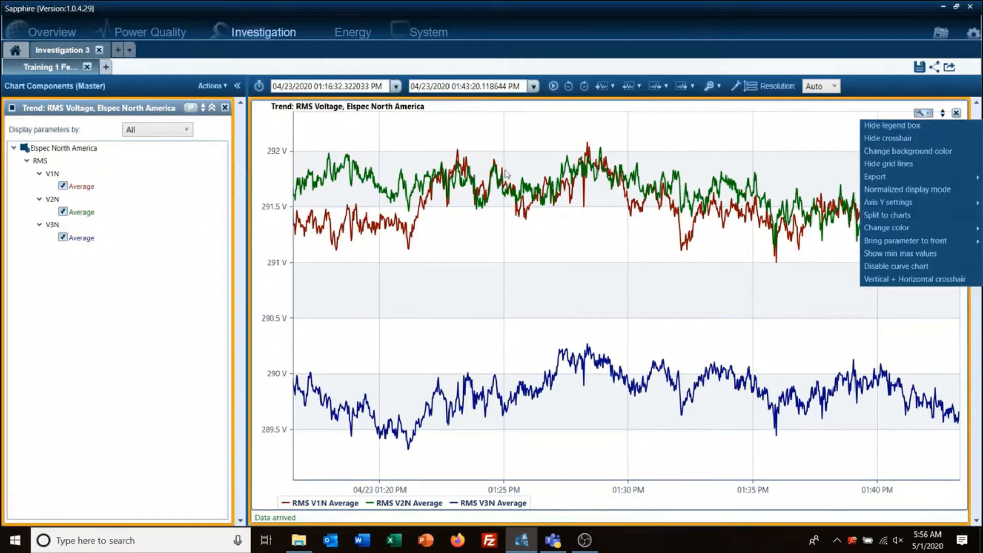
{"action": "left_click", "coordinate": [718, 138]}
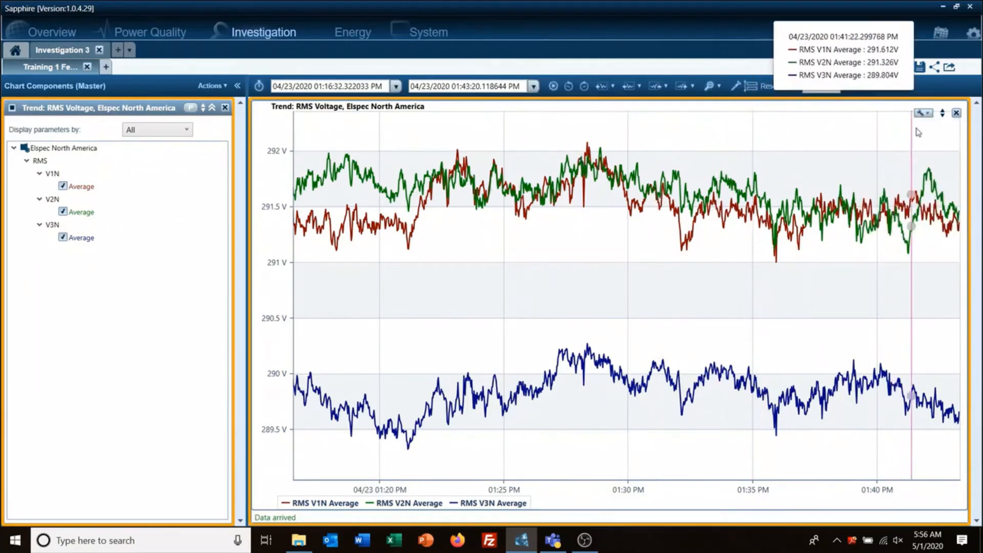
- Switch the voltage chart to the vertical + horizontal crosshair and back to the vertical crosshair
{"action": "left_click", "coordinate": [927, 114]}
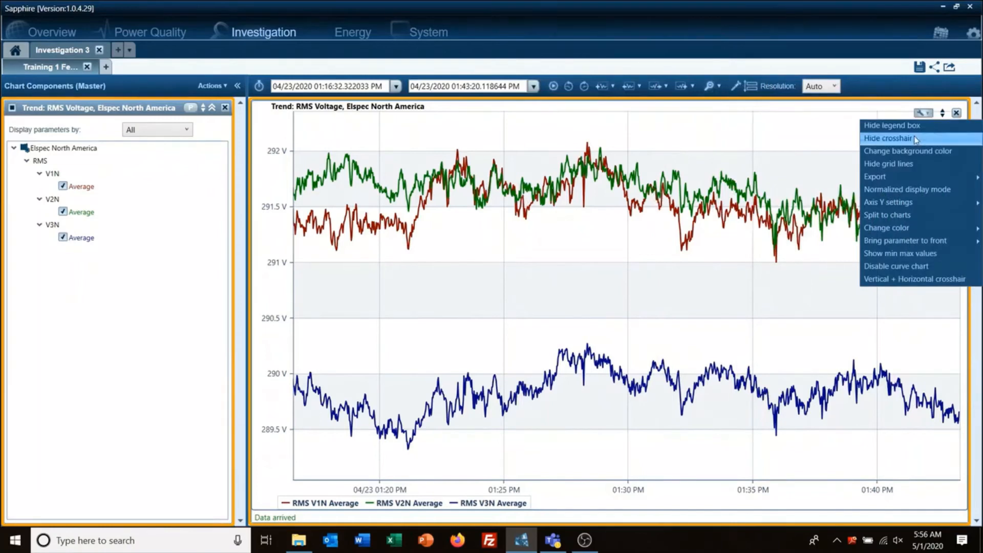
{"action": "left_click", "coordinate": [881, 280]}
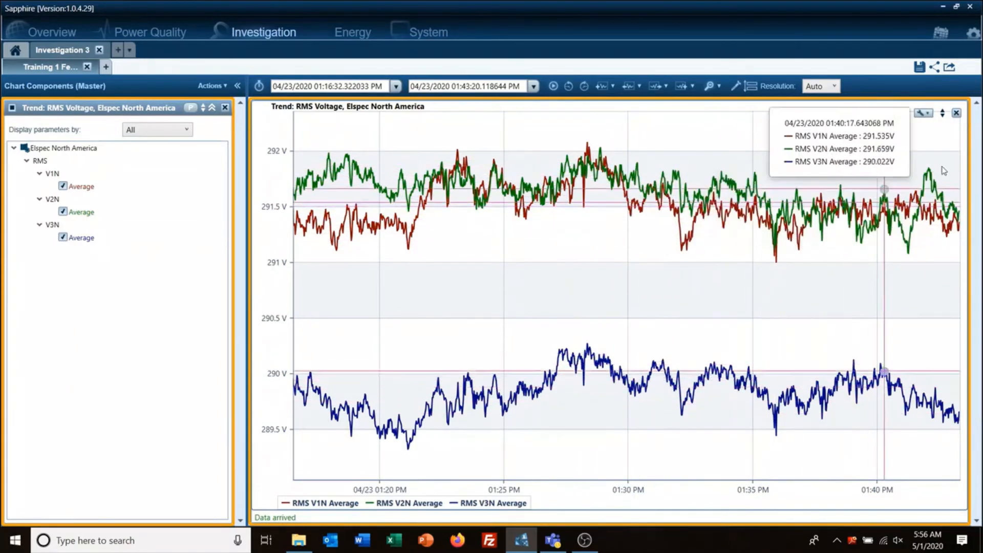
{"action": "left_click", "coordinate": [931, 115]}
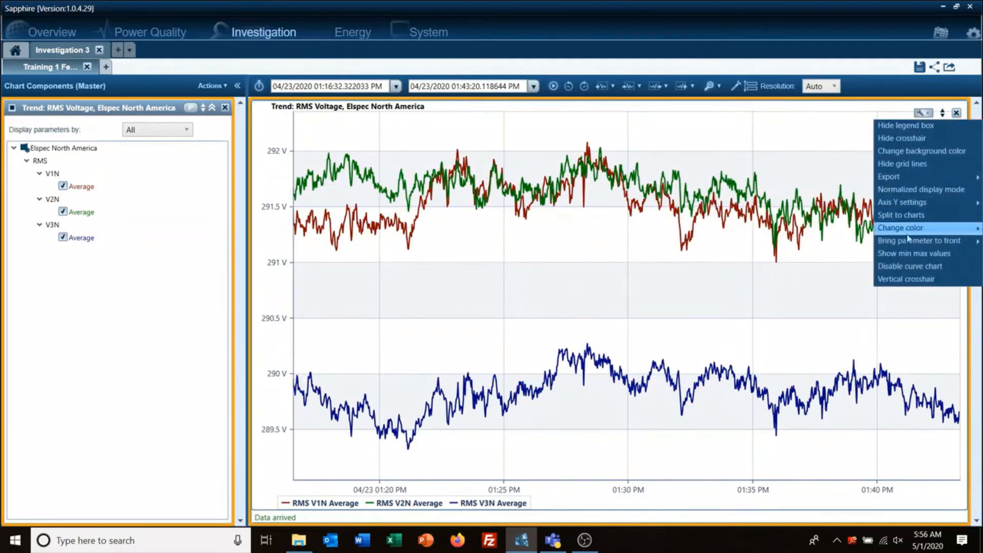
{"action": "left_click", "coordinate": [886, 278]}
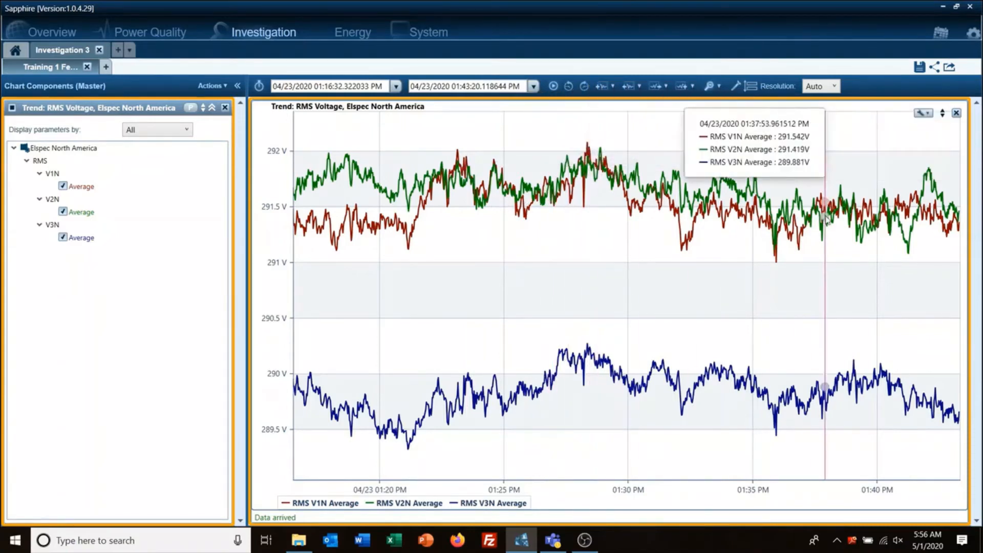
- Export the RMS voltage chart to Excel as "Trend" in the Saphire Testing folder
{"action": "left_click", "coordinate": [924, 113]}
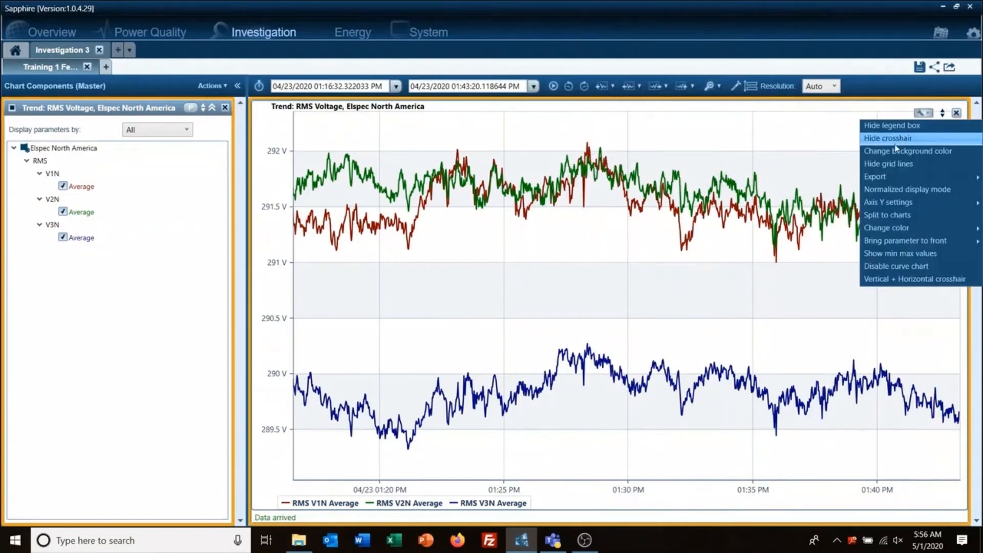
{"action": "mouse_move", "coordinate": [886, 180]}
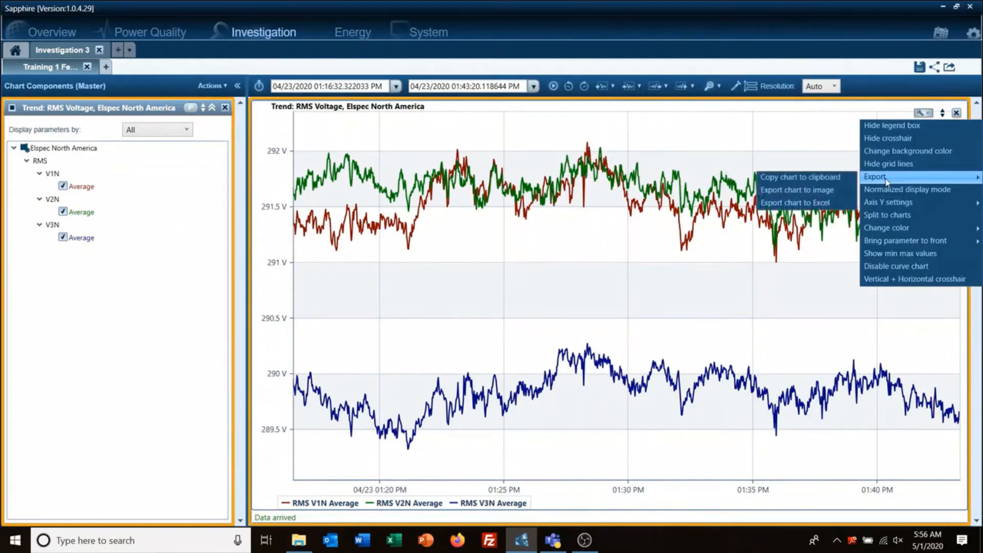
{"action": "left_click", "coordinate": [824, 207]}
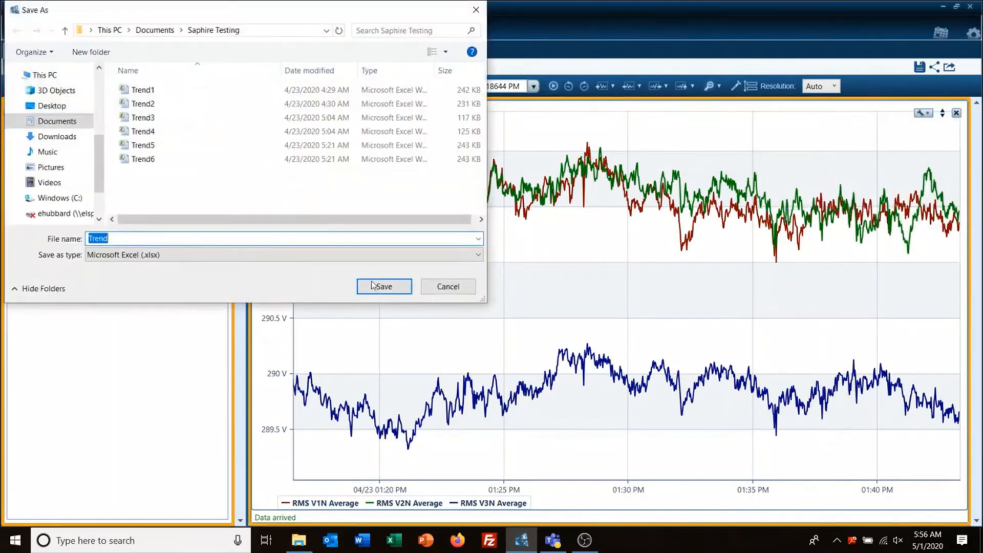
{"action": "left_click", "coordinate": [372, 285]}
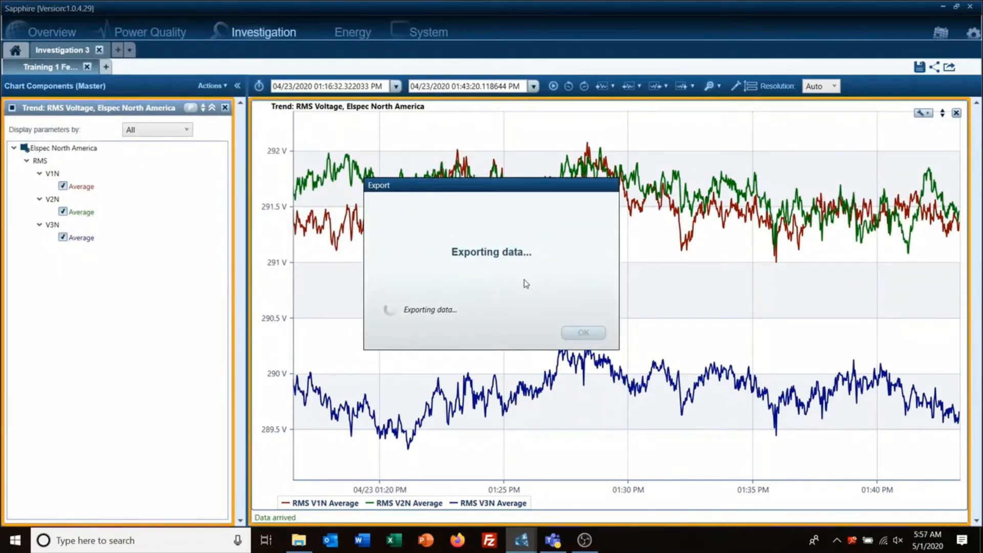
- Open the exported Trend workbook in Excel, maximize it, and examine its Image and Data sheets
{"action": "left_click", "coordinate": [532, 333]}
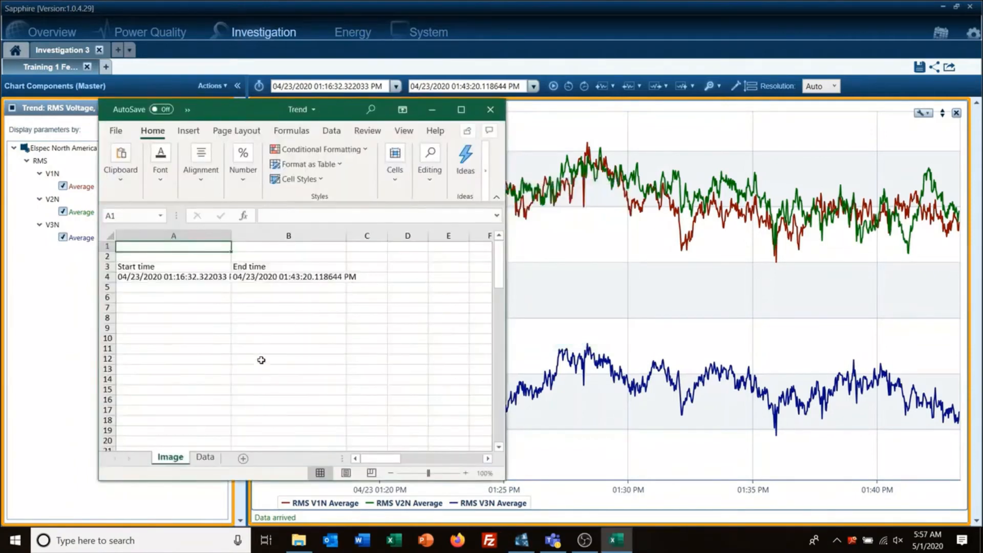
{"action": "left_click", "coordinate": [461, 109]}
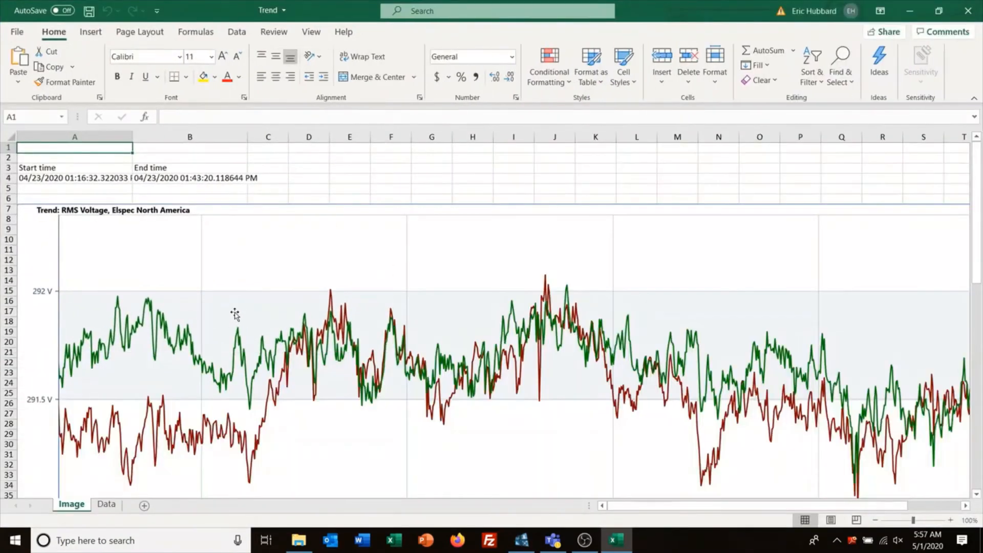
{"action": "left_click", "coordinate": [106, 504]}
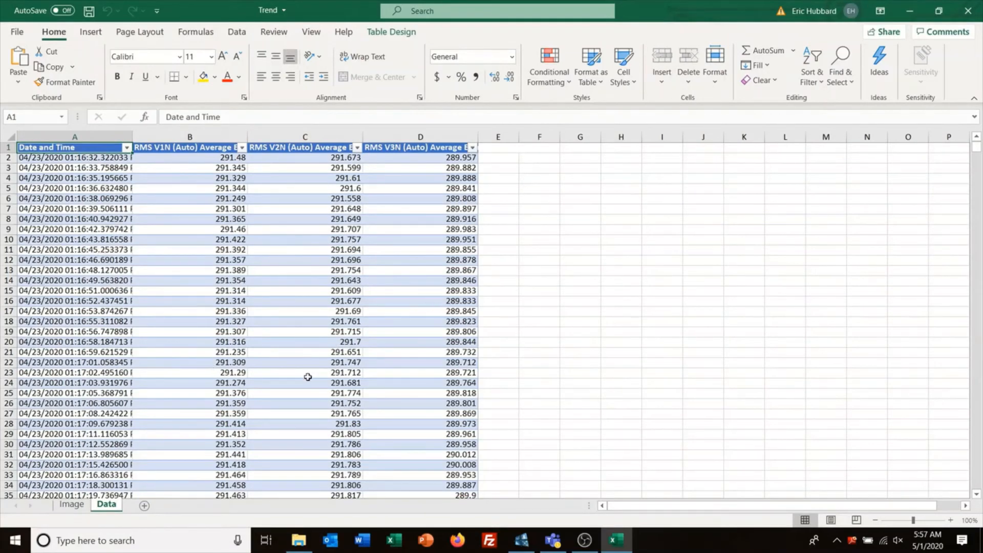
- Close the Trend workbook and, in Sapphire, toggle the RMS voltage chart to normalized display mode and back to regular display mode
{"action": "left_click", "coordinate": [967, 12]}
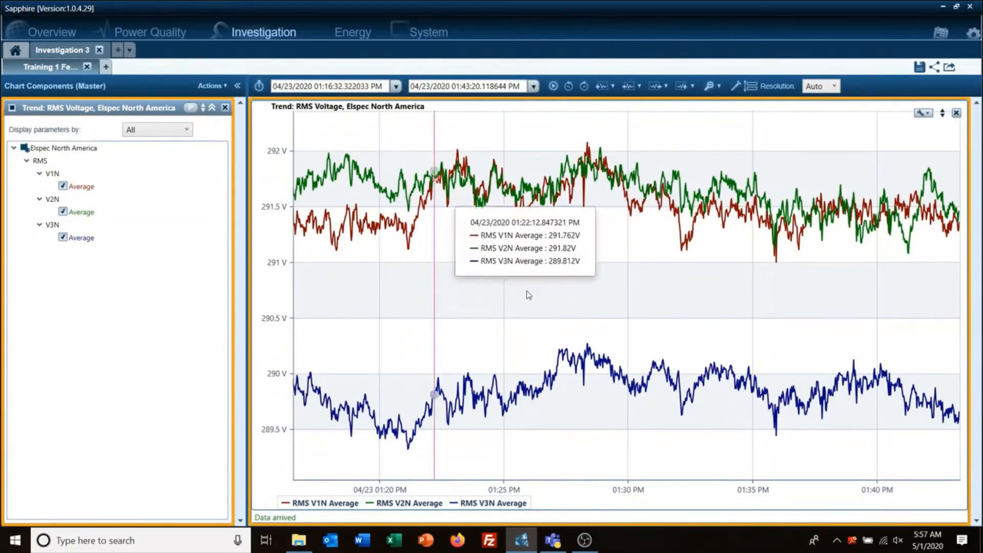
{"action": "left_click", "coordinate": [927, 114]}
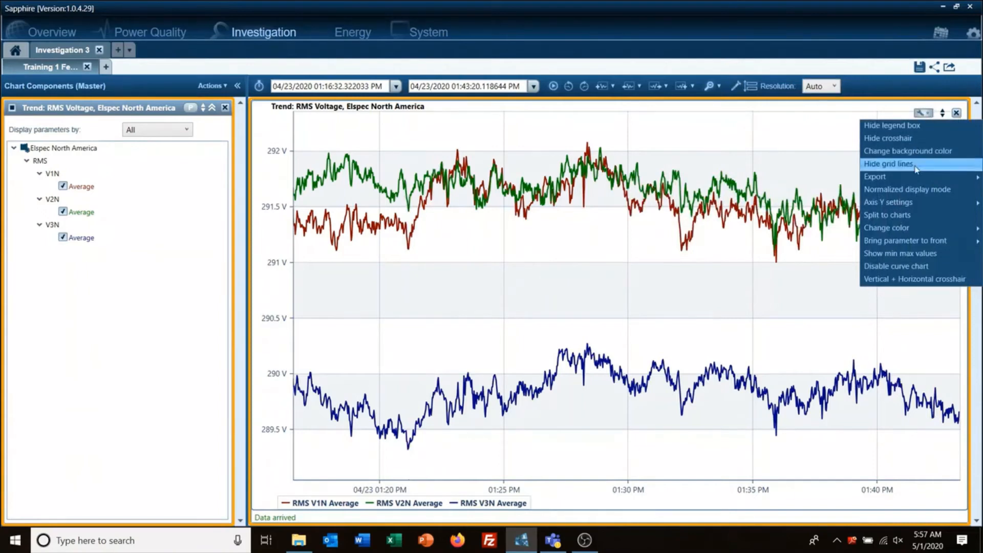
{"action": "left_click", "coordinate": [906, 190]}
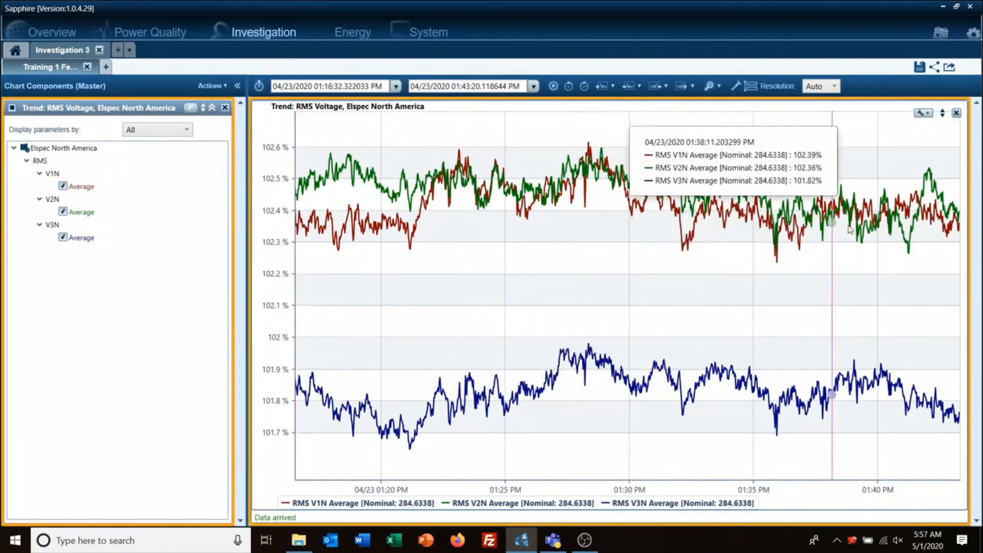
{"action": "left_click", "coordinate": [923, 113]}
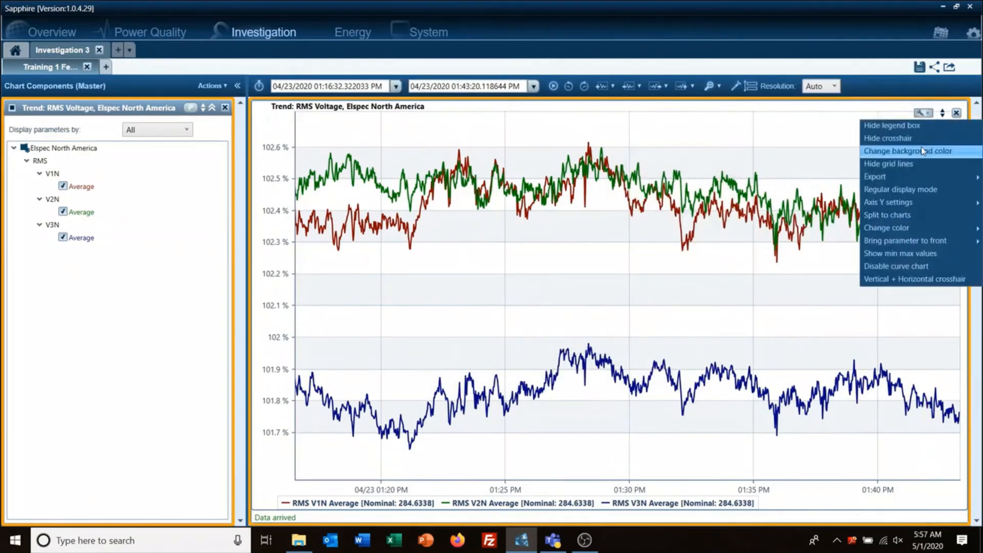
{"action": "left_click", "coordinate": [921, 189]}
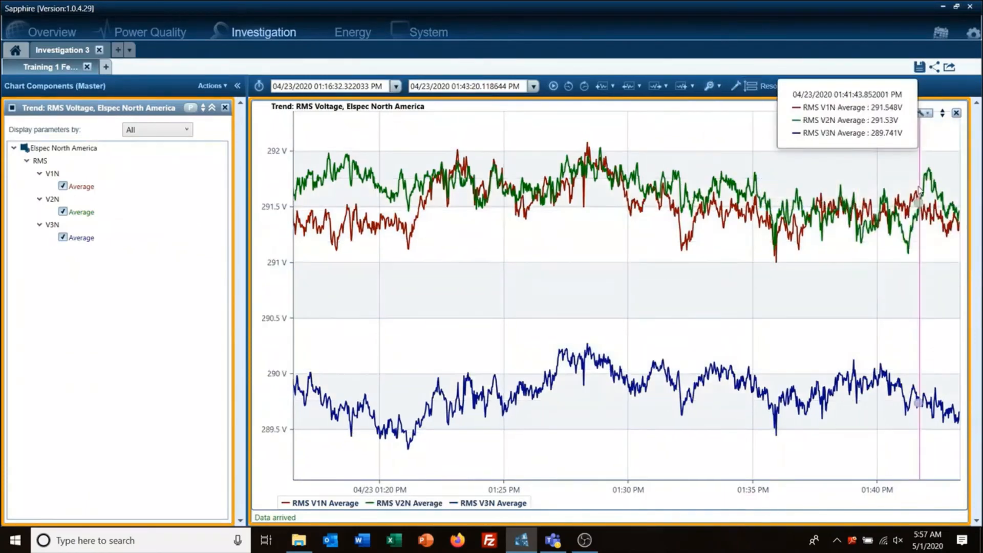
- Turn off auto settings for the voltage chart's Y axis and apply a minimum of 250 and a step of 10
{"action": "left_click", "coordinate": [923, 113]}
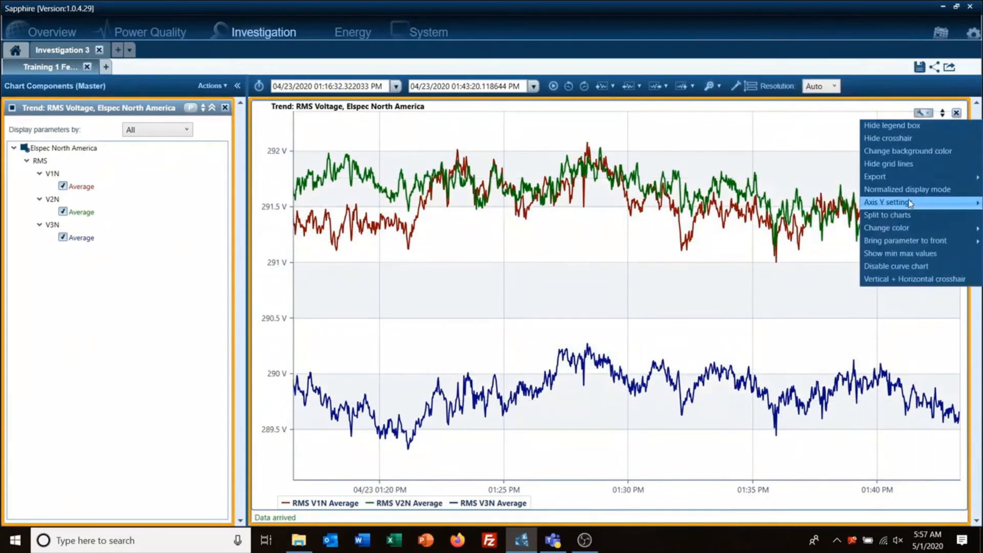
{"action": "mouse_move", "coordinate": [910, 203]}
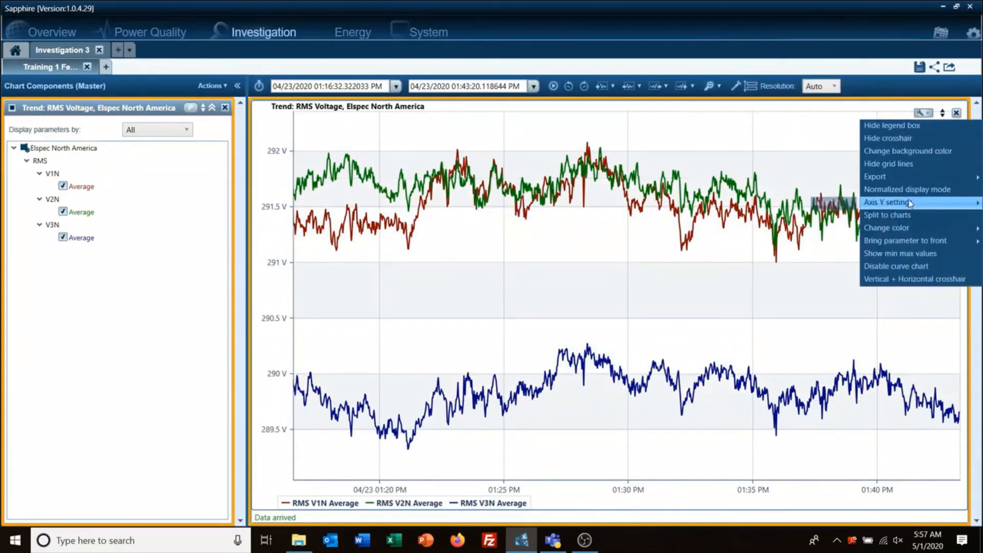
{"action": "left_click", "coordinate": [841, 203]}
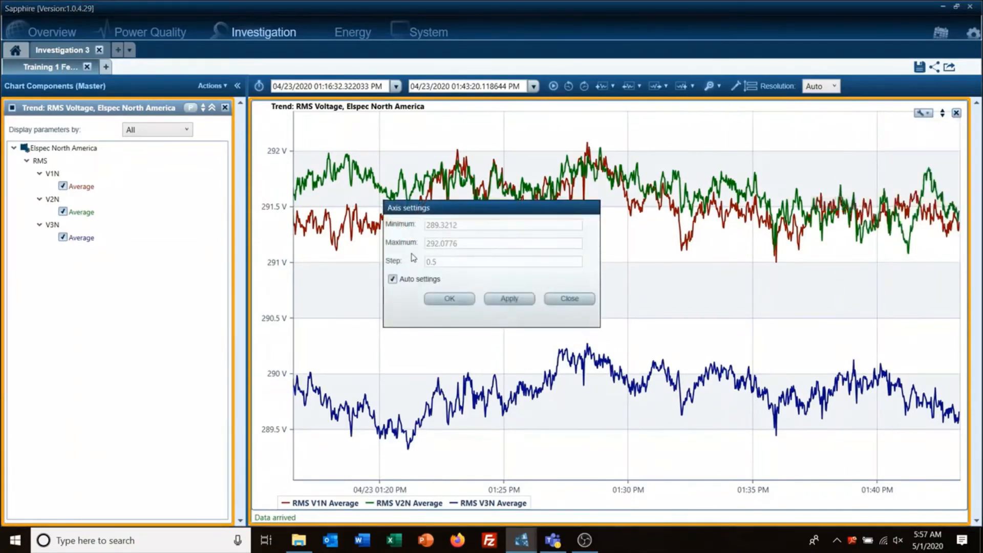
{"action": "left_click", "coordinate": [408, 281]}
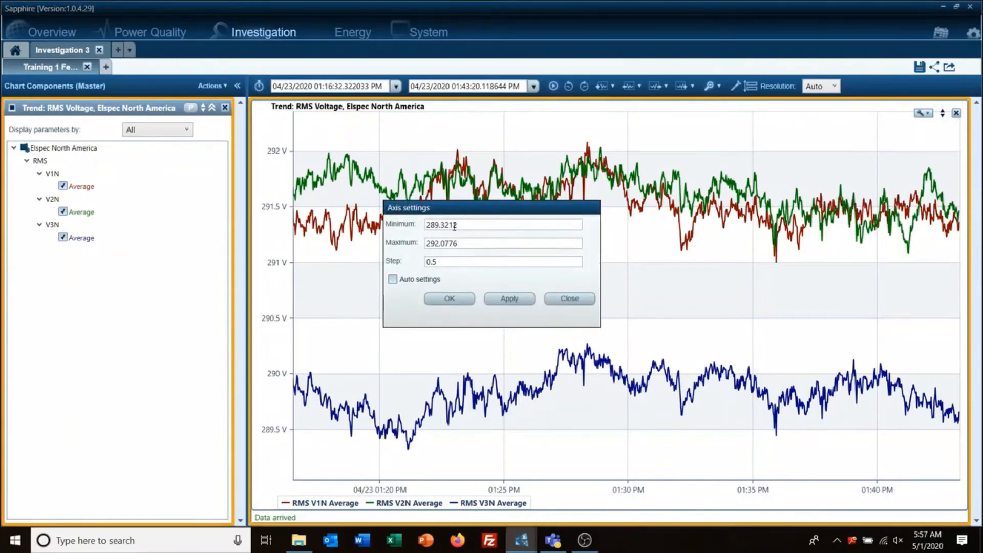
{"action": "left_click_drag", "start_coordinate": [469, 223], "coordinate": [285, 235]}
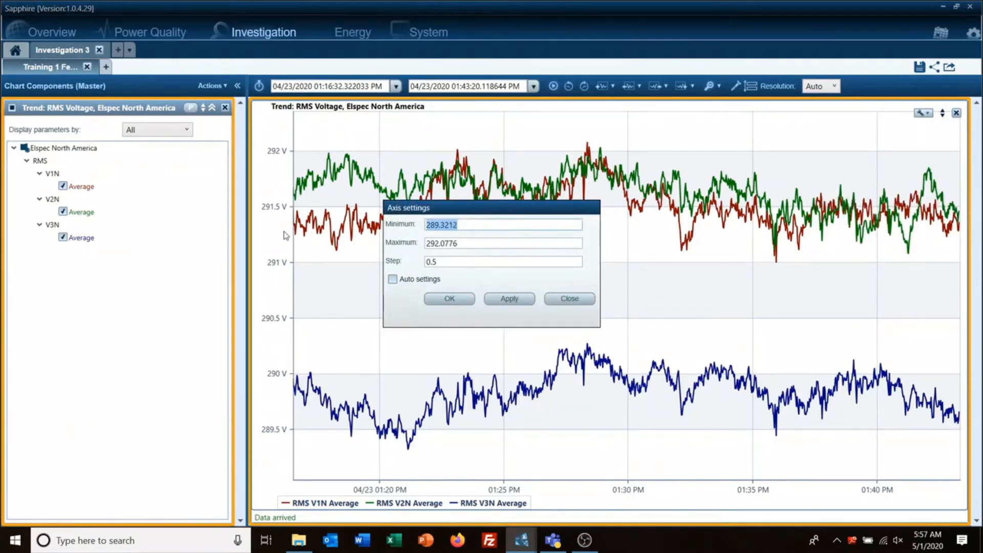
{"action": "type", "text": "250"}
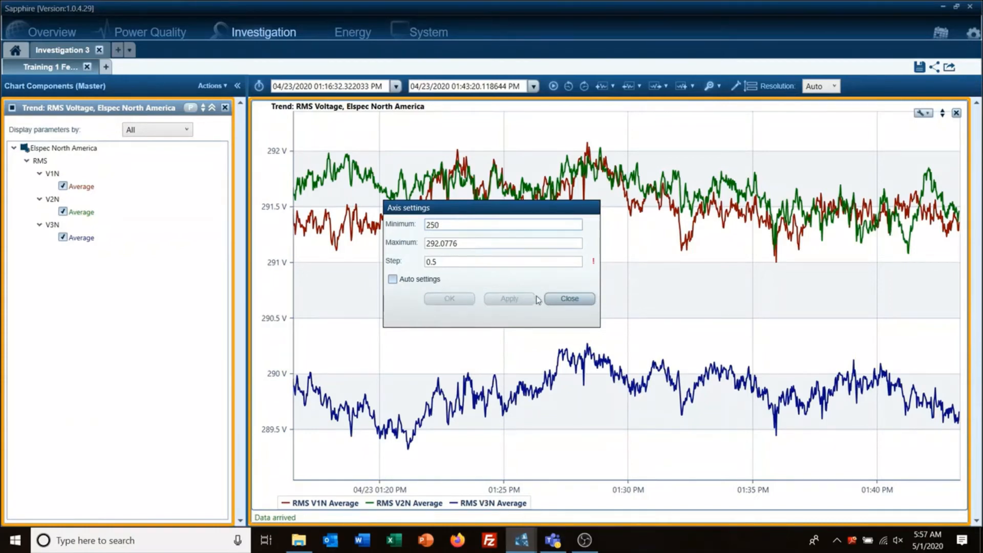
{"action": "left_click", "coordinate": [470, 262]}
{"action": "left_click_drag", "start_coordinate": [452, 263], "coordinate": [389, 268]}
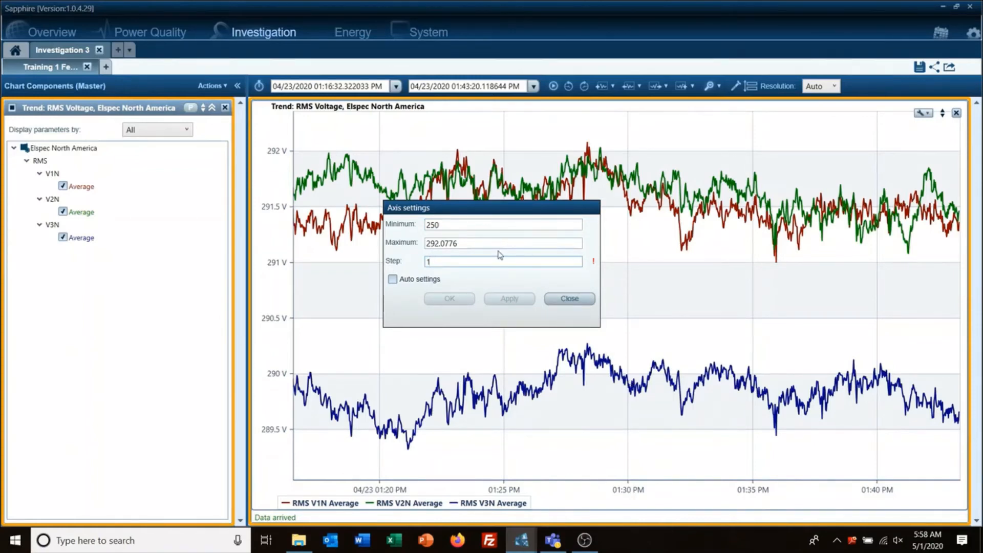
{"action": "type", "text": "10"}
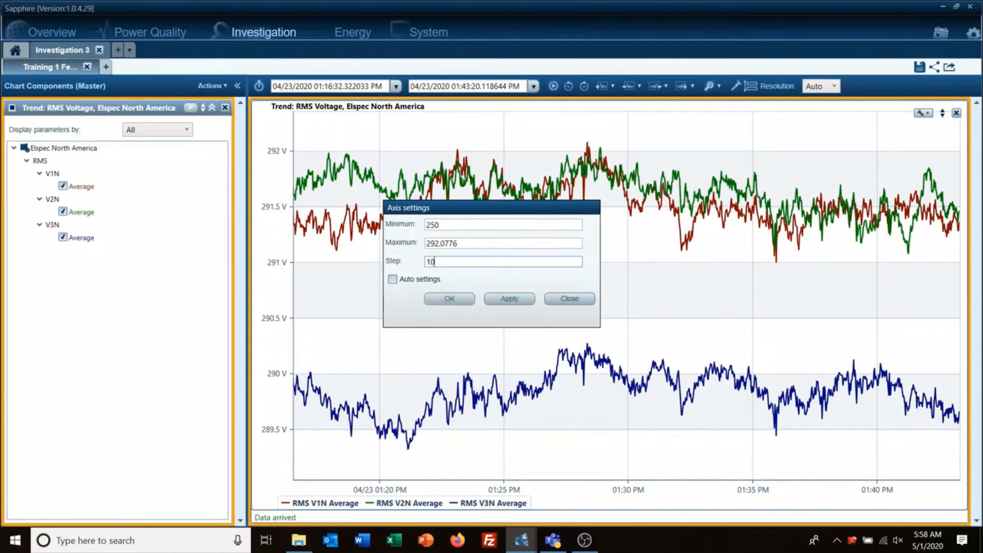
{"action": "left_click", "coordinate": [510, 299]}
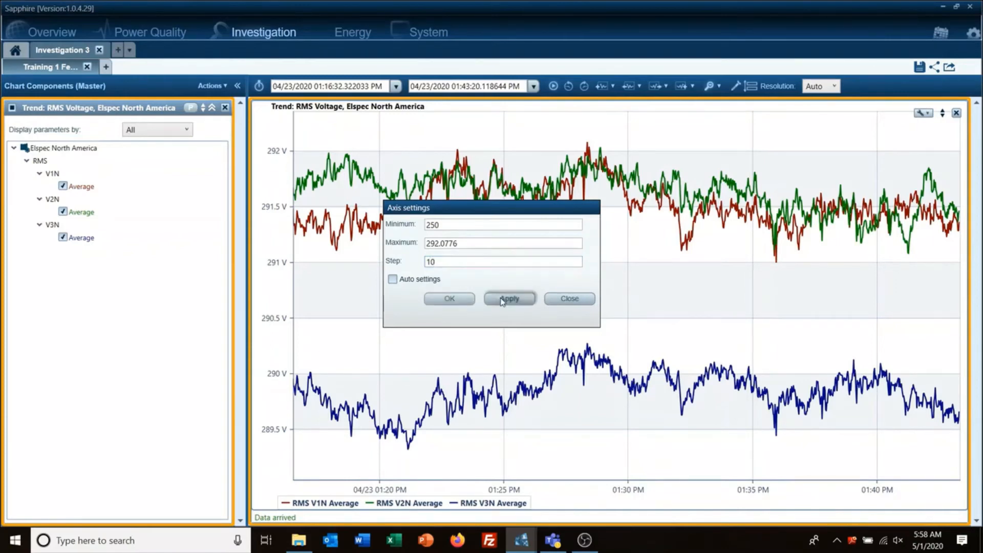
{"action": "left_click", "coordinate": [457, 300]}
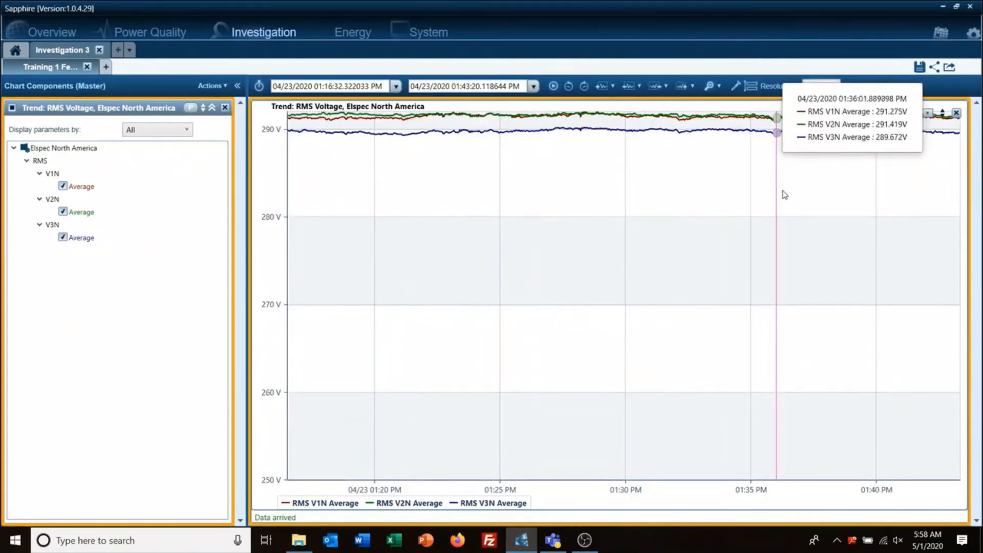
- Show the rescaled voltage chart in normalized display mode, then return it to regular display mode
{"action": "left_click", "coordinate": [928, 114]}
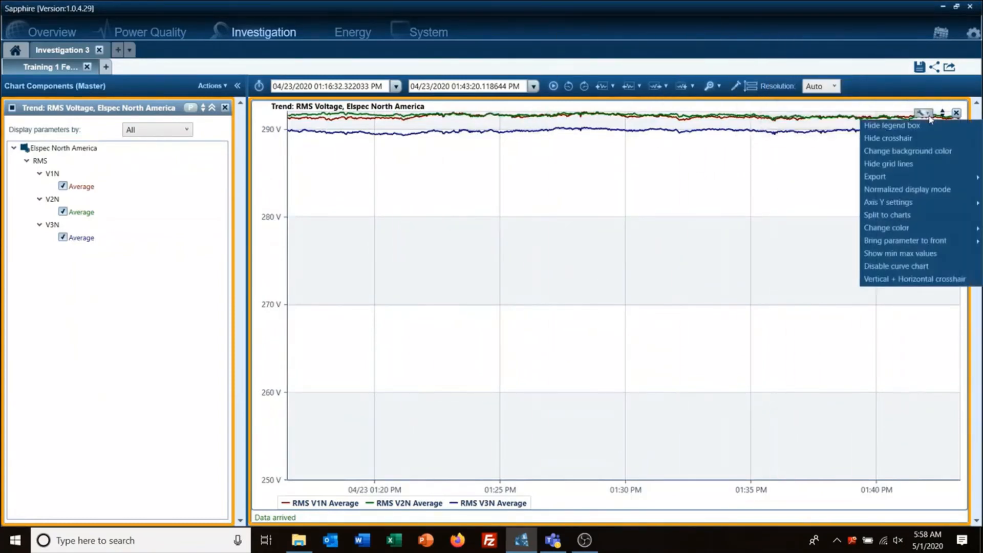
{"action": "left_click", "coordinate": [914, 189]}
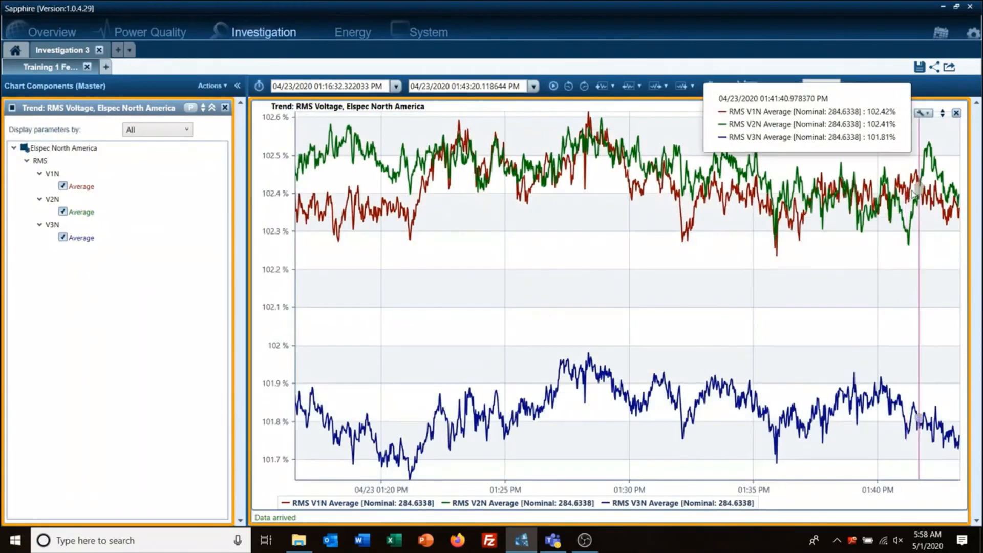
{"action": "left_click", "coordinate": [923, 112]}
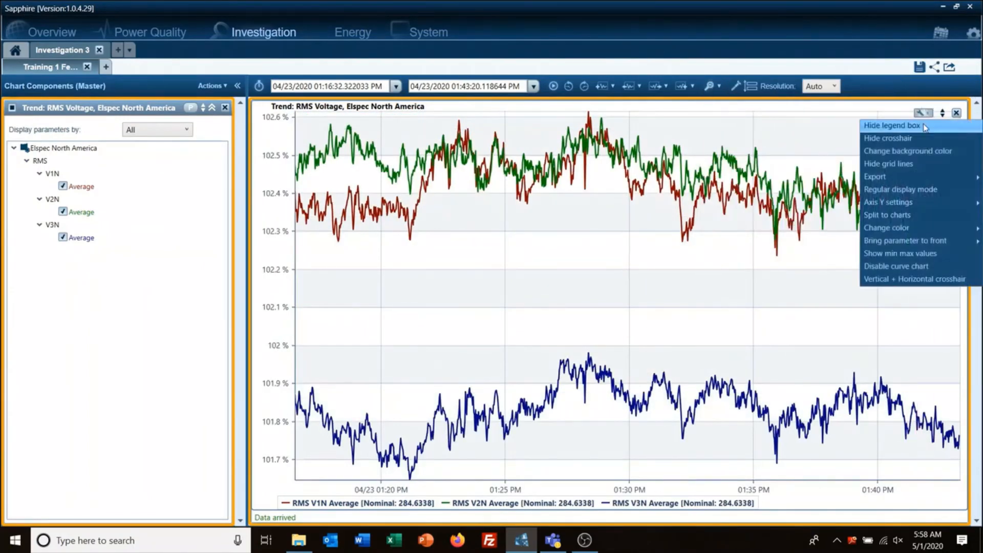
{"action": "left_click", "coordinate": [925, 191]}
- Restore auto settings for the voltage chart's Y axis [V] and apply them
{"action": "left_click", "coordinate": [923, 112]}
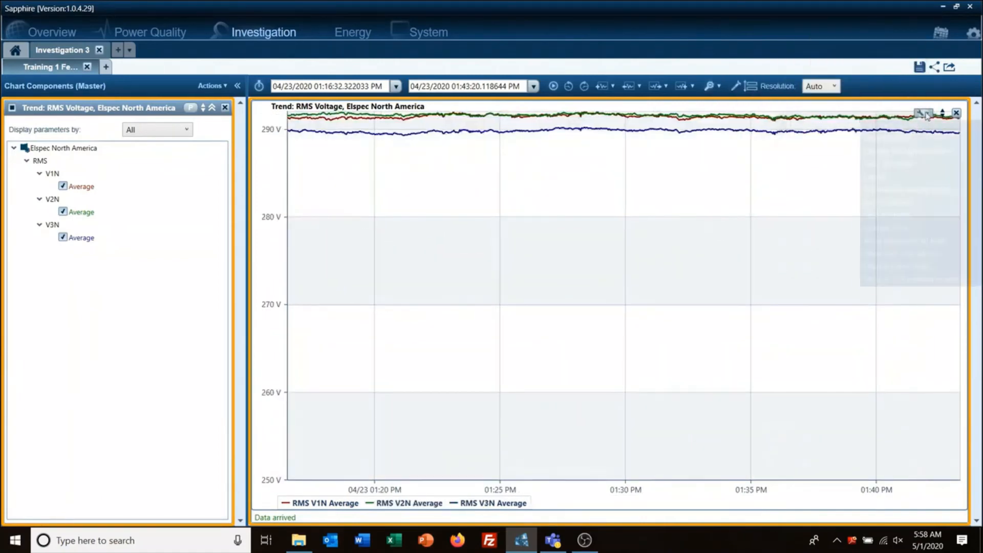
{"action": "mouse_move", "coordinate": [914, 203]}
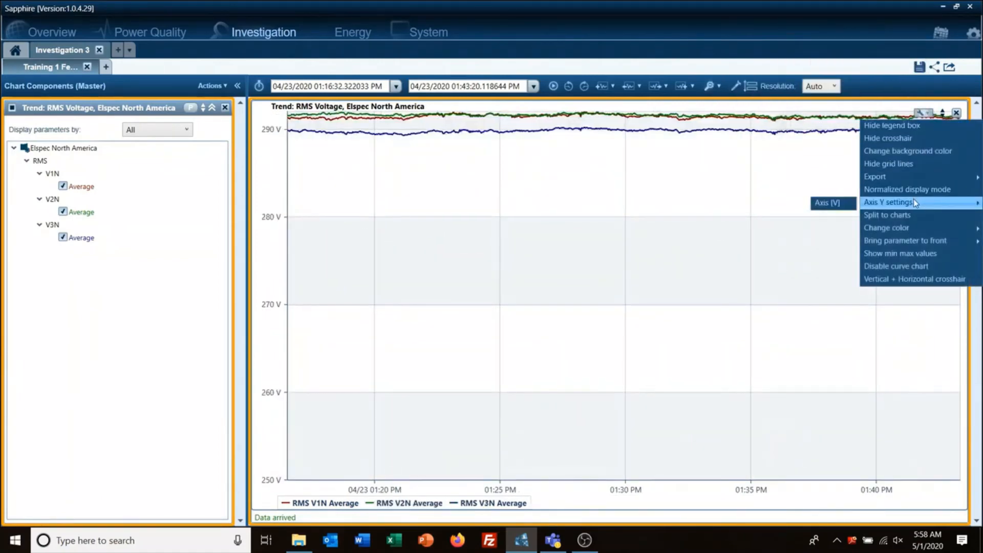
{"action": "left_click", "coordinate": [827, 203]}
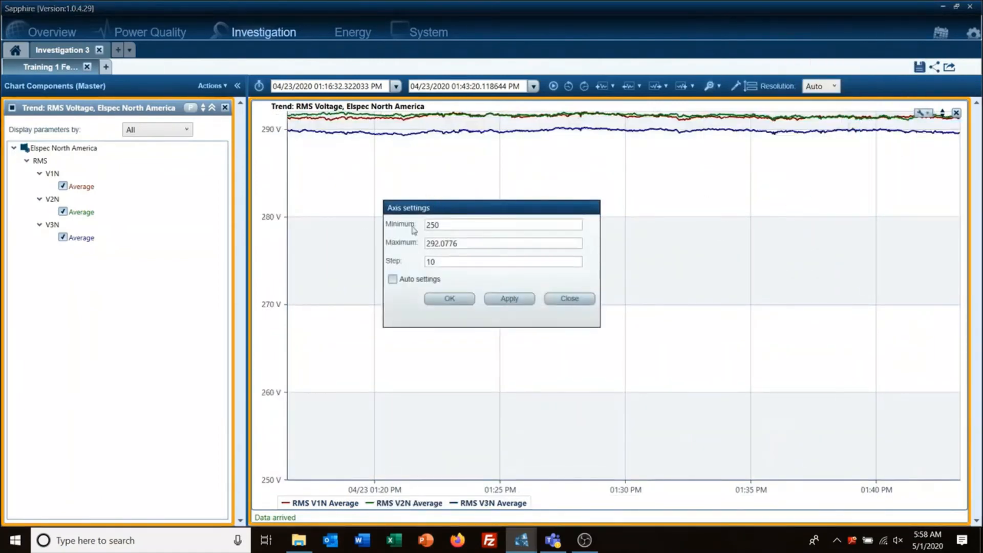
{"action": "left_click", "coordinate": [406, 281]}
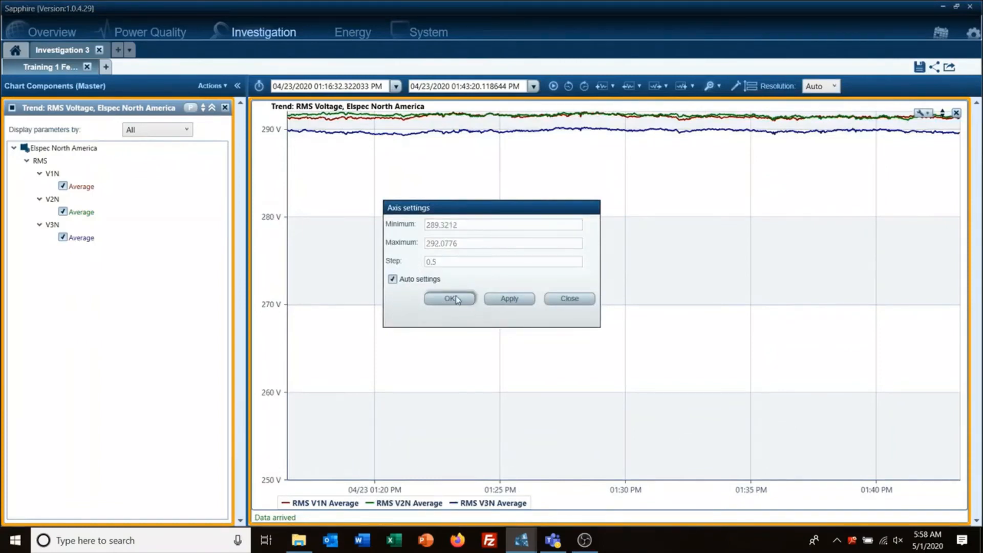
{"action": "left_click", "coordinate": [489, 299]}
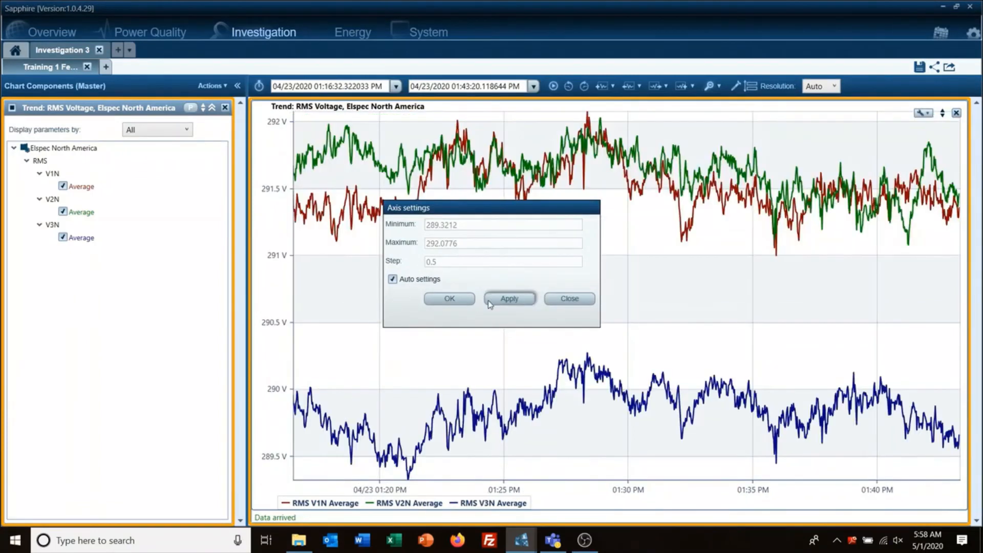
{"action": "left_click", "coordinate": [455, 300]}
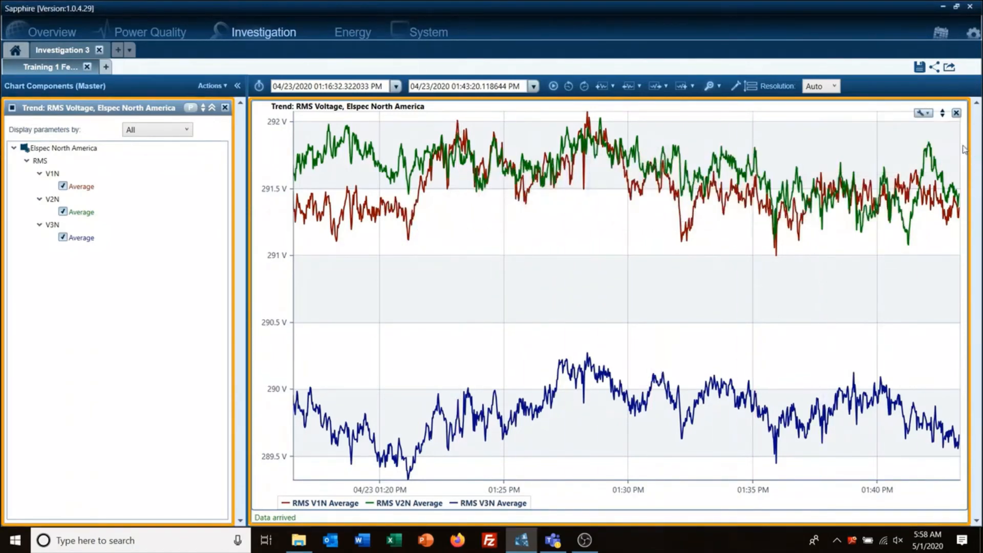
- Split the RMS voltage chart into separate V1N, V2N and V3N charts and expand the parameter tree of each chart component
{"action": "left_click", "coordinate": [931, 113]}
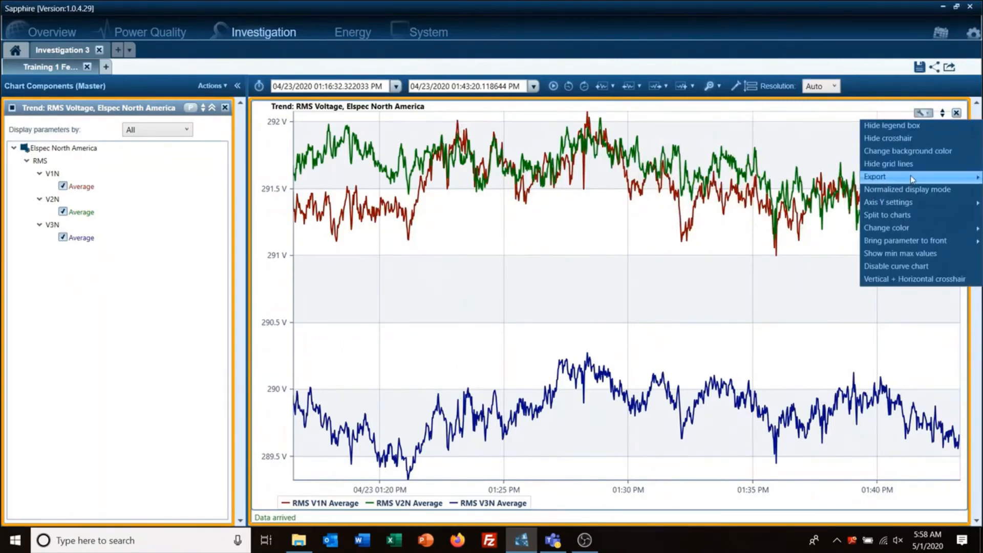
{"action": "left_click", "coordinate": [897, 215]}
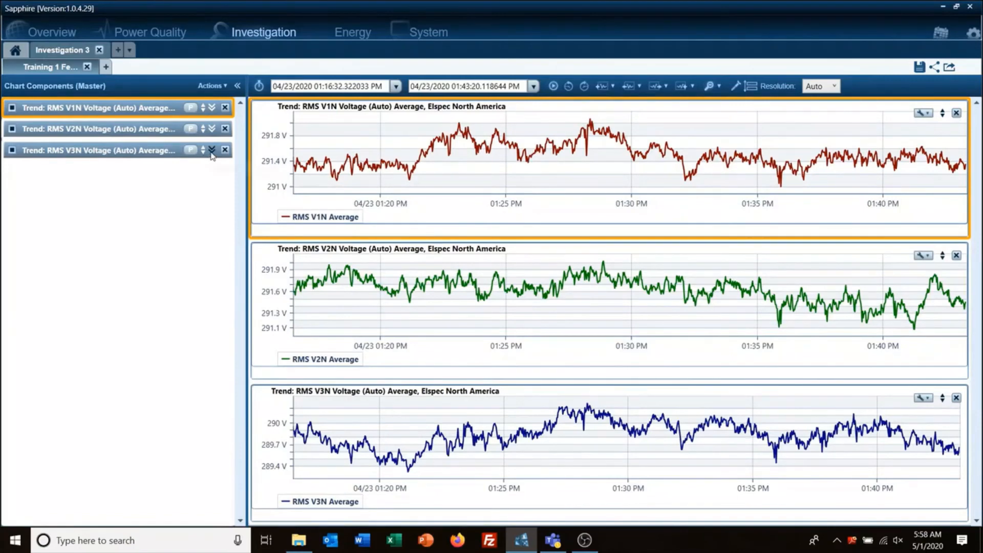
{"action": "left_click", "coordinate": [120, 153]}
{"action": "left_click", "coordinate": [117, 131]}
{"action": "left_click", "coordinate": [119, 147]}
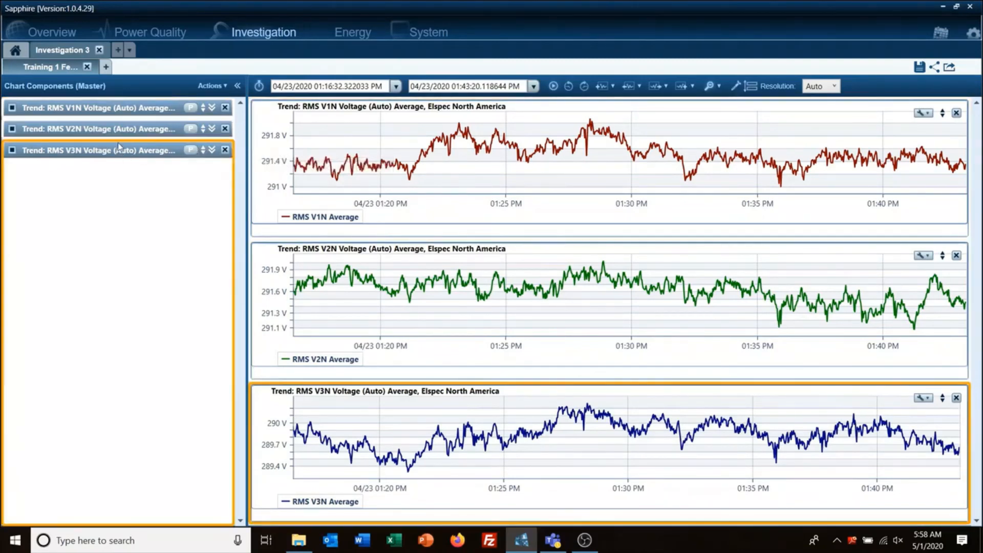
{"action": "left_click", "coordinate": [212, 128]}
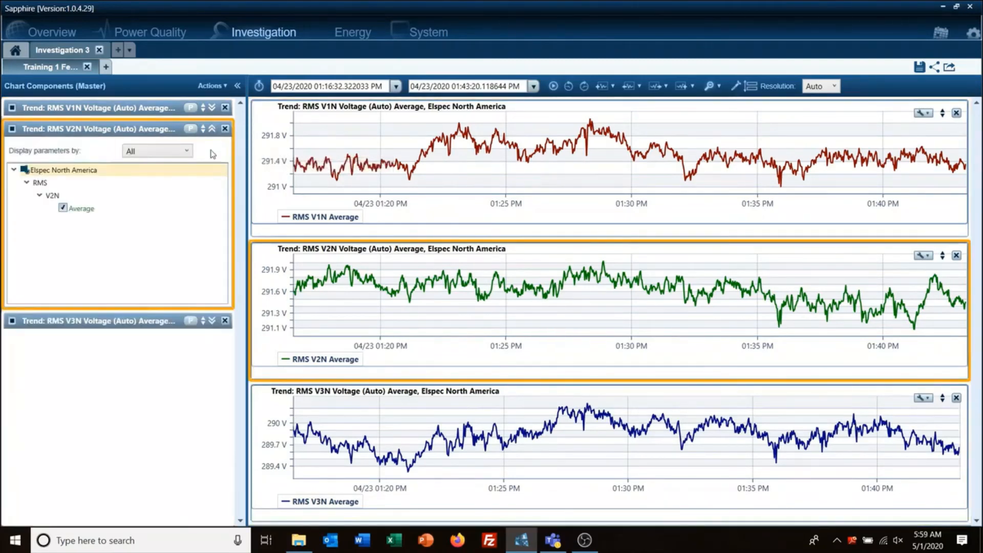
{"action": "left_click", "coordinate": [212, 320]}
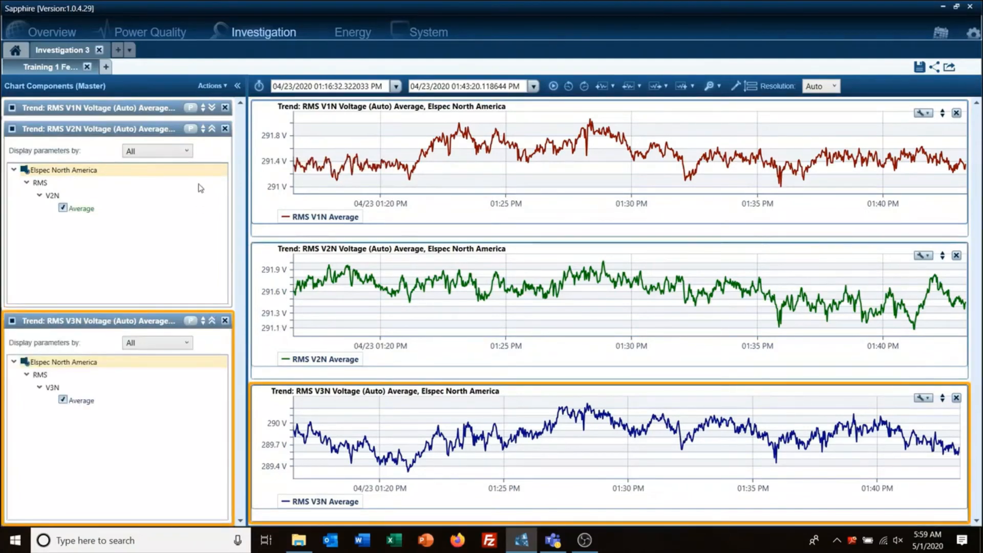
{"action": "left_click", "coordinate": [212, 107]}
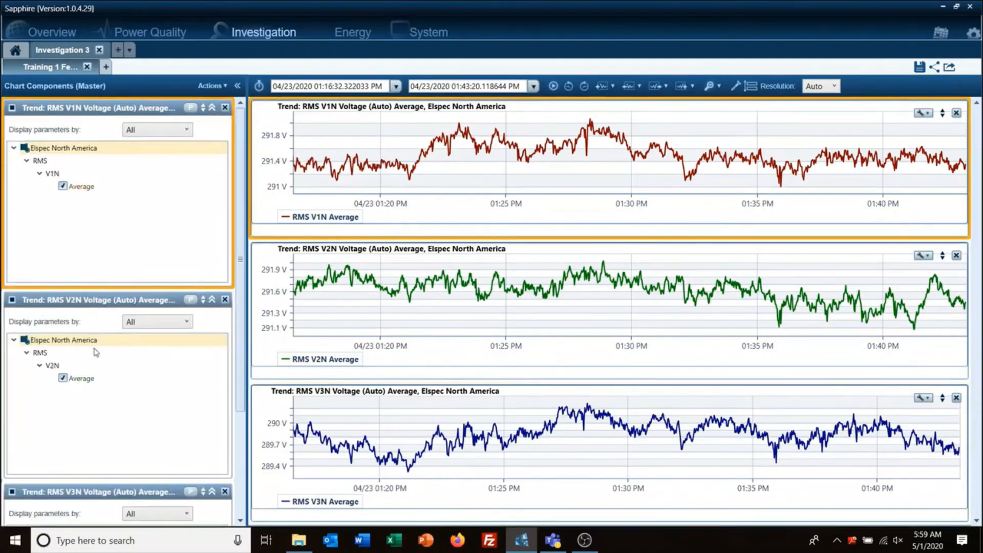
- Merge the V2N and V3N Average parameters into the V1N chart component to recombine all three phases in one chart
{"action": "left_click", "coordinate": [60, 366]}
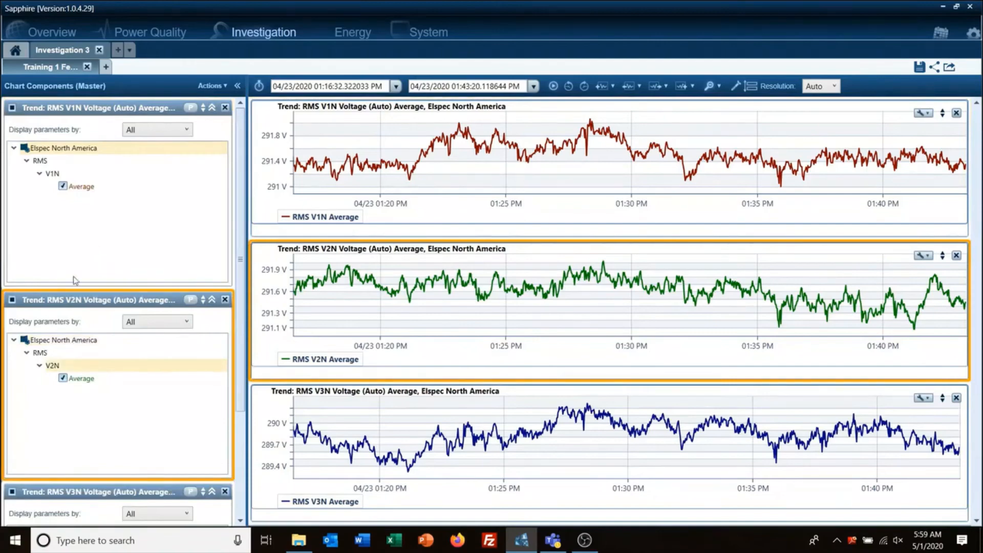
{"action": "left_click", "coordinate": [80, 378]}
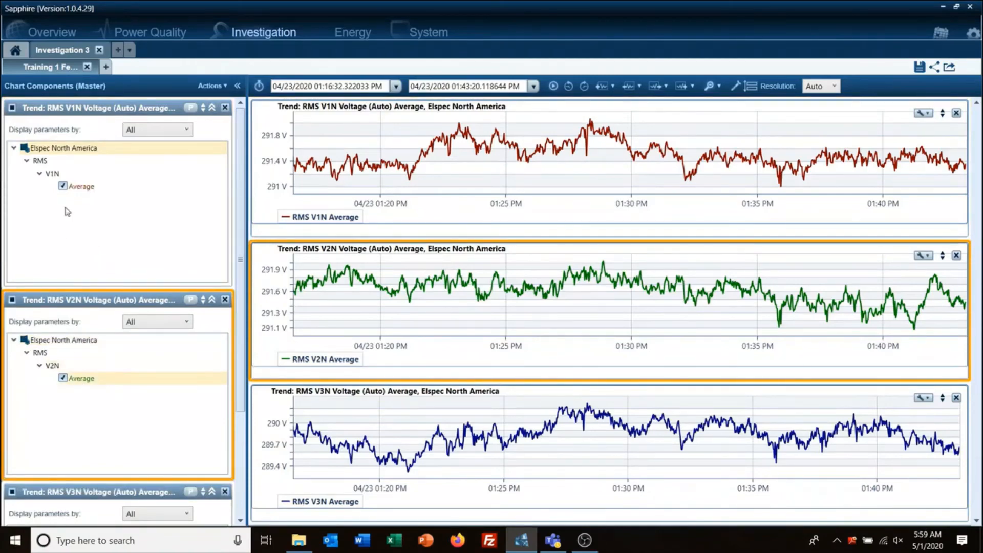
{"action": "left_click_drag", "start_coordinate": [66, 211], "coordinate": [67, 212]}
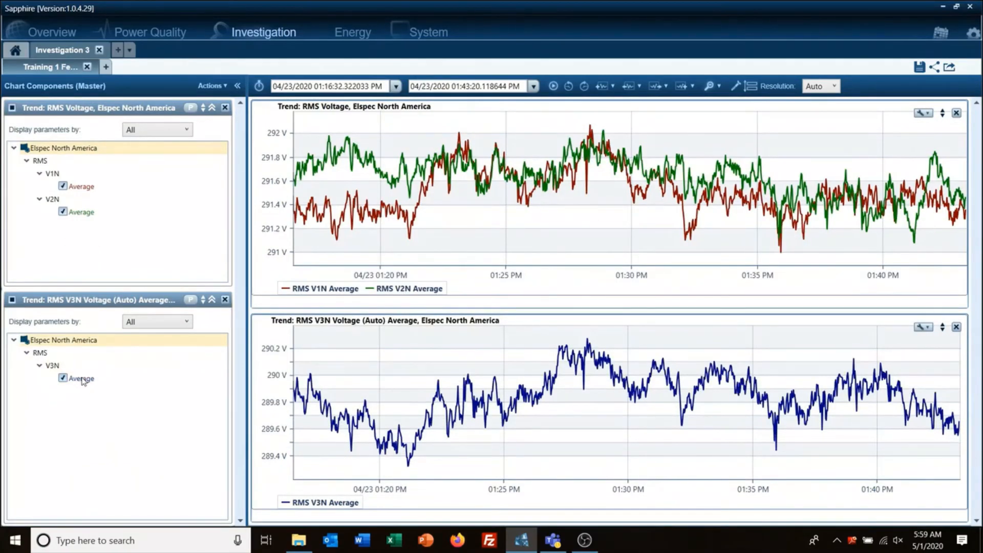
{"action": "left_click_drag", "start_coordinate": [84, 381], "coordinate": [82, 245]}
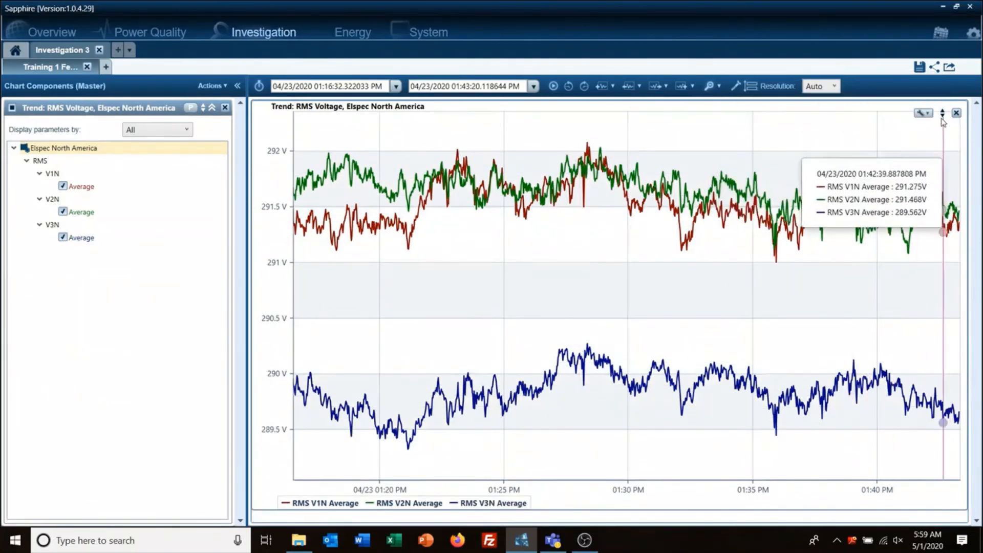
- Change the color of the RMS V1N Average curve to black in the voltage trend chart
{"action": "left_click", "coordinate": [924, 112]}
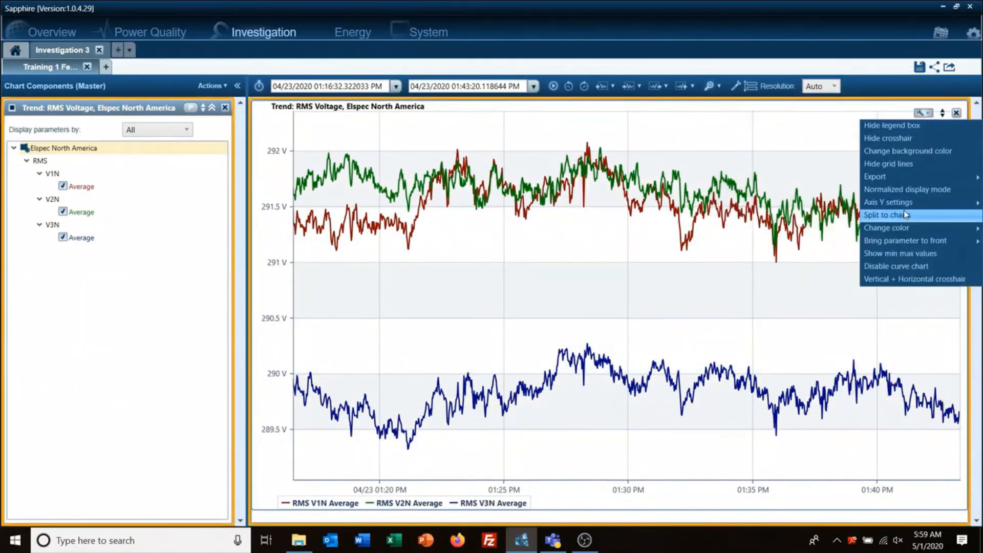
{"action": "mouse_move", "coordinate": [894, 228]}
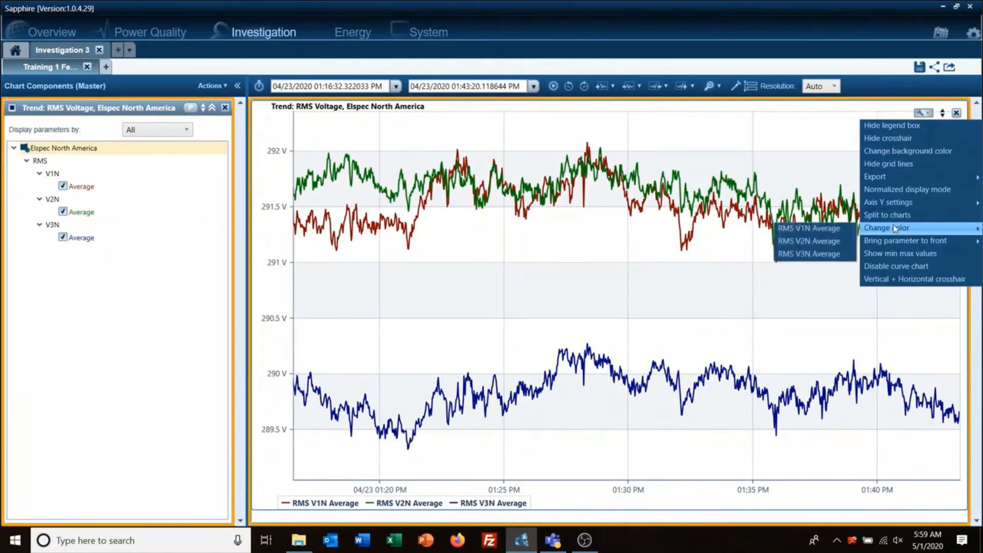
{"action": "left_click", "coordinate": [837, 235]}
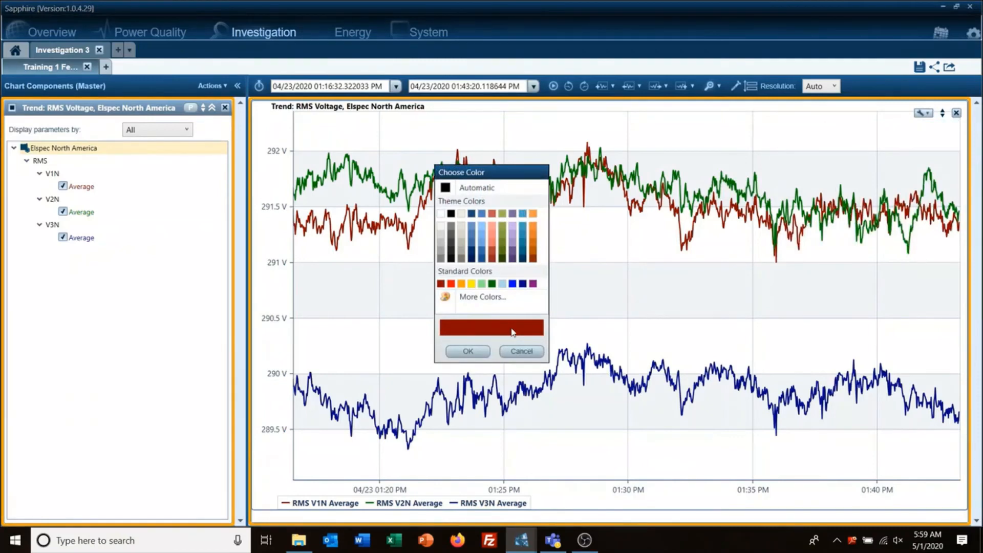
{"action": "left_click", "coordinate": [450, 212]}
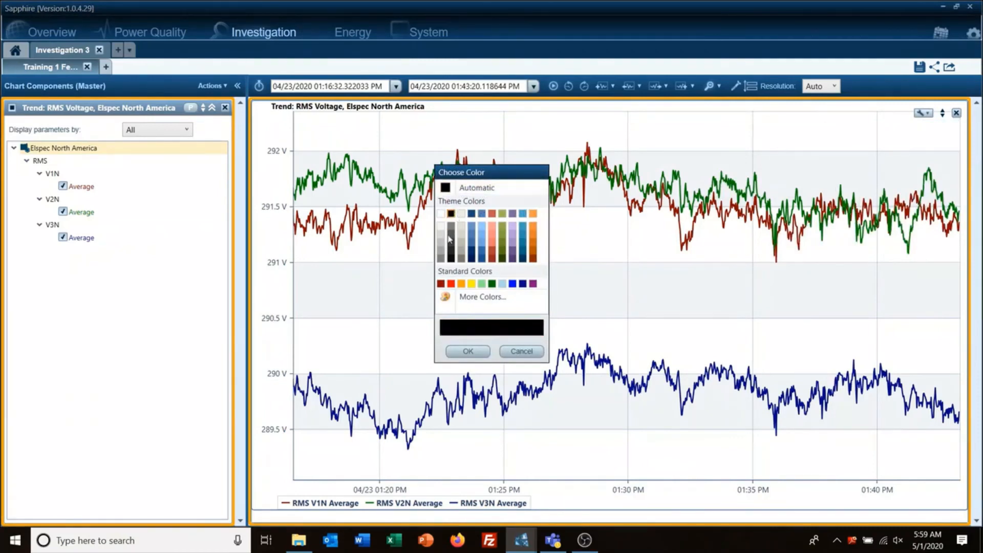
{"action": "left_click", "coordinate": [466, 351]}
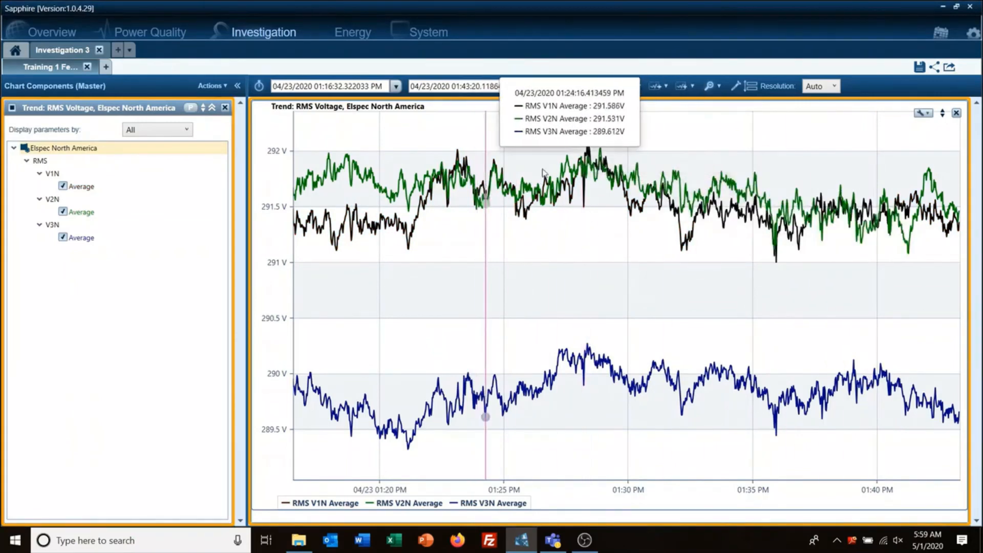
- Show the min and max values of all three phases on the RMS voltage chart, and hide them again
{"action": "left_click", "coordinate": [928, 114]}
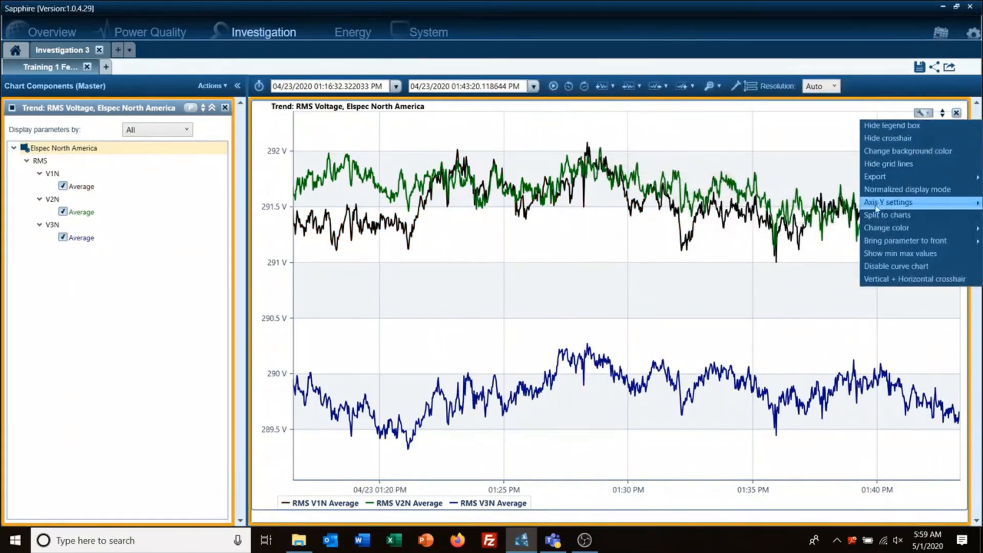
{"action": "left_click", "coordinate": [871, 254]}
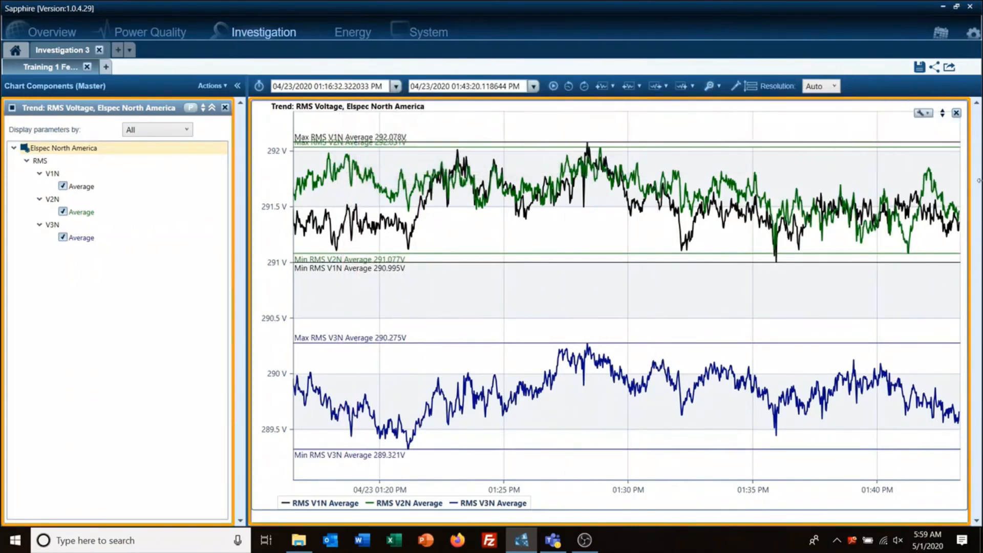
{"action": "left_click", "coordinate": [931, 113]}
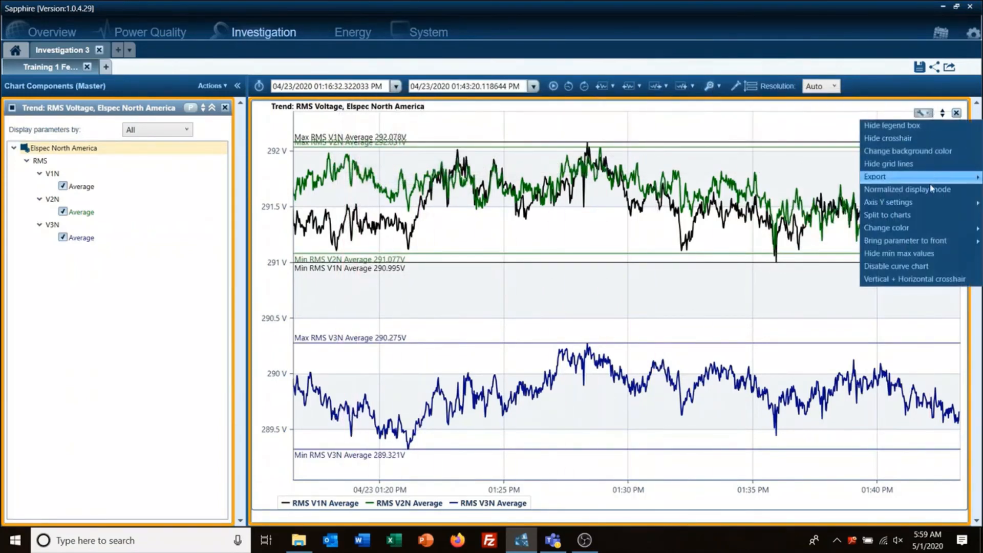
{"action": "left_click", "coordinate": [933, 255]}
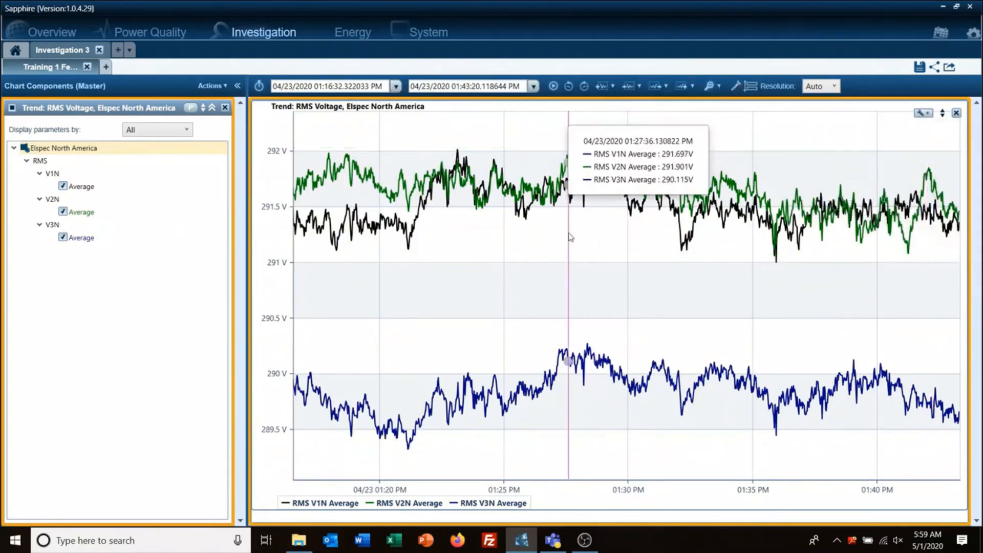